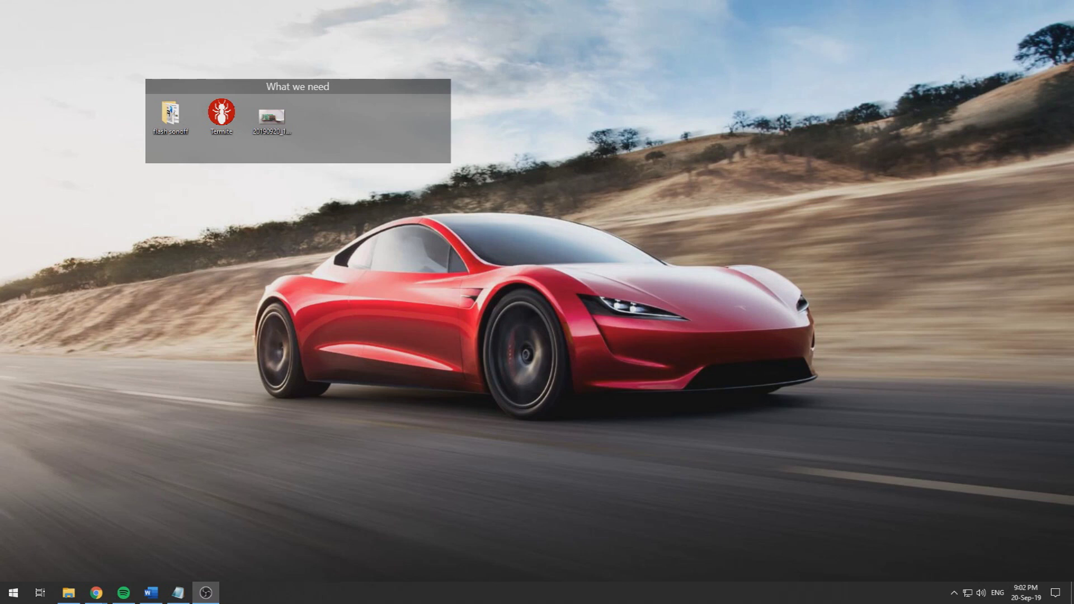
# Open the board photo 20190920_194852.jpg from the What we need desktop group.
pyautogui.doubleClick(271, 118)
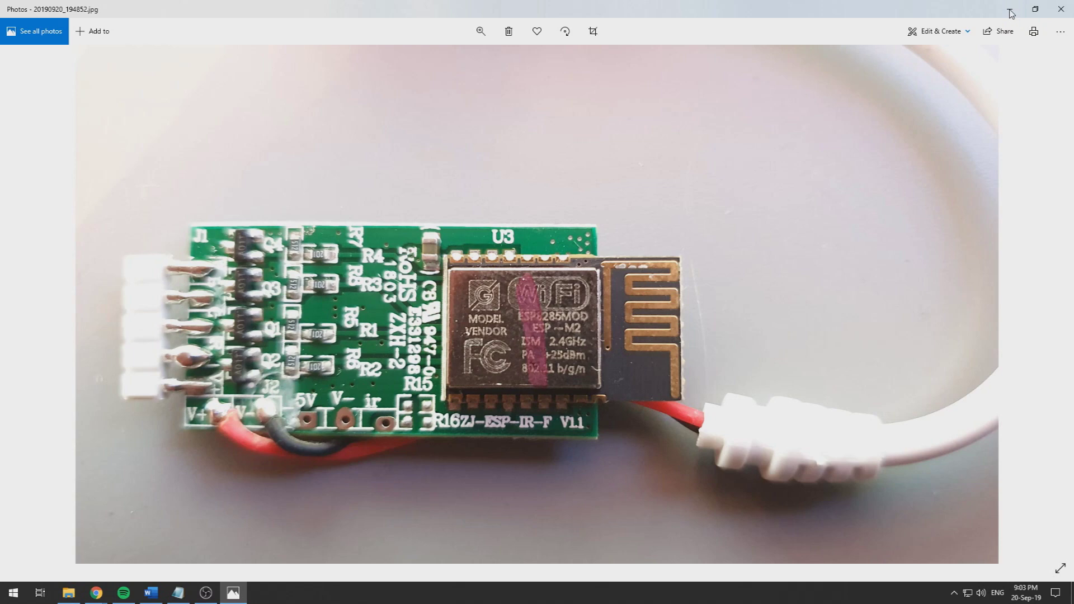
# Minimize the ESP8285 board photo in Photos to return to the desktop.
pyautogui.click(1011, 14)
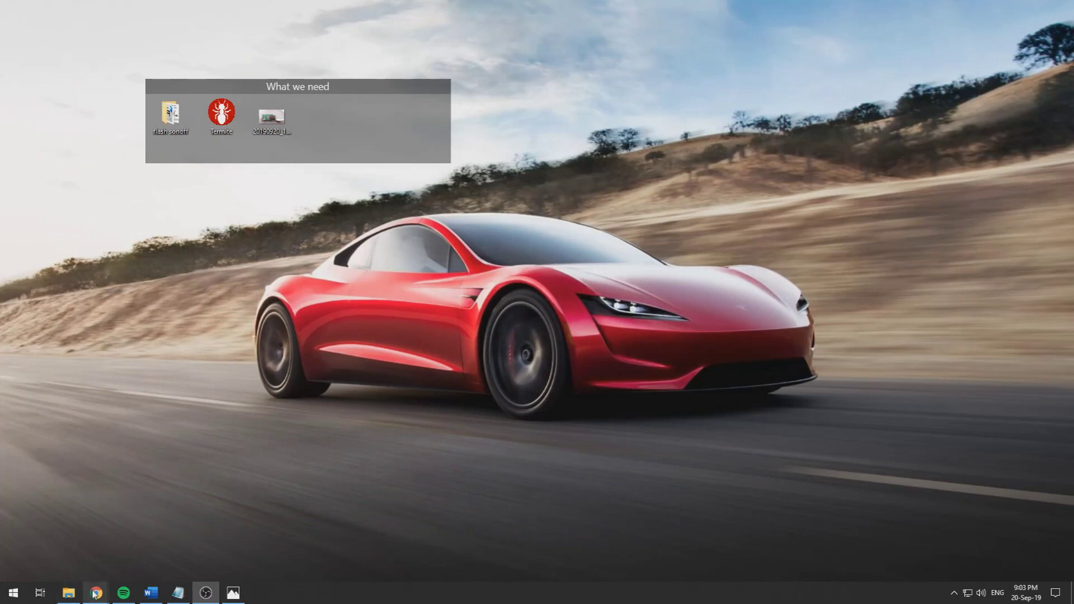
# Snap the esp8285 pinout results beside the zoomed board photo to compare pins, then close the photo.
pyautogui.moveTo(106, 596)
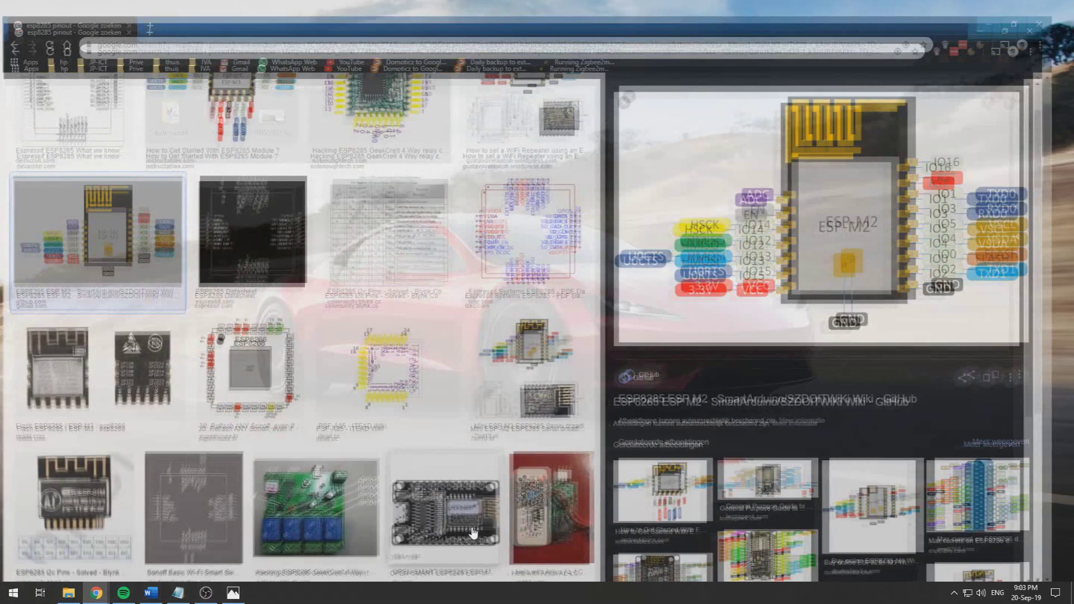
pyautogui.click(498, 545)
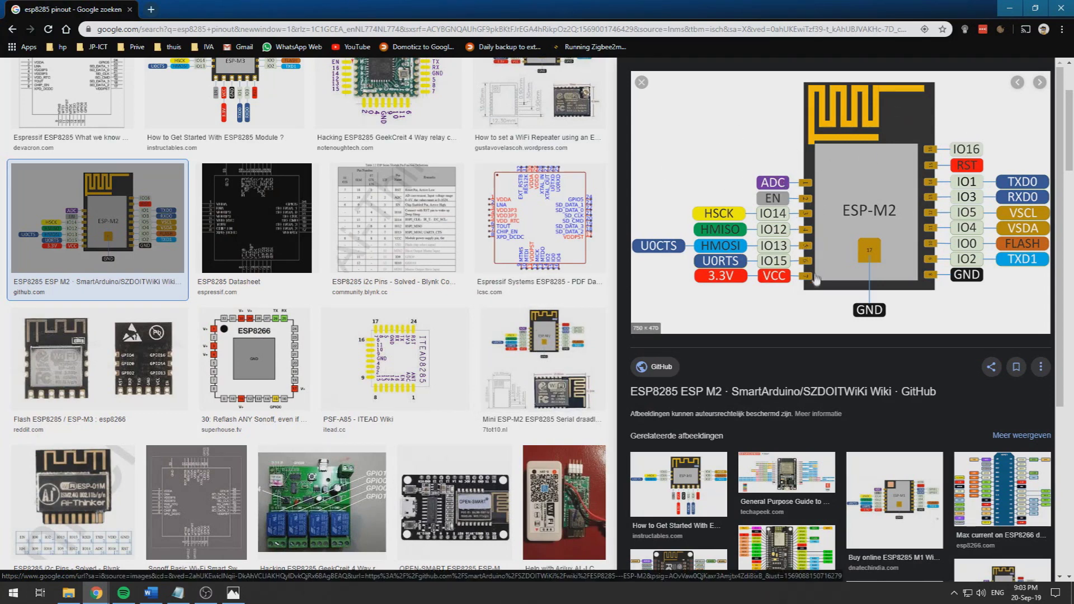
pyautogui.press('super+Left')
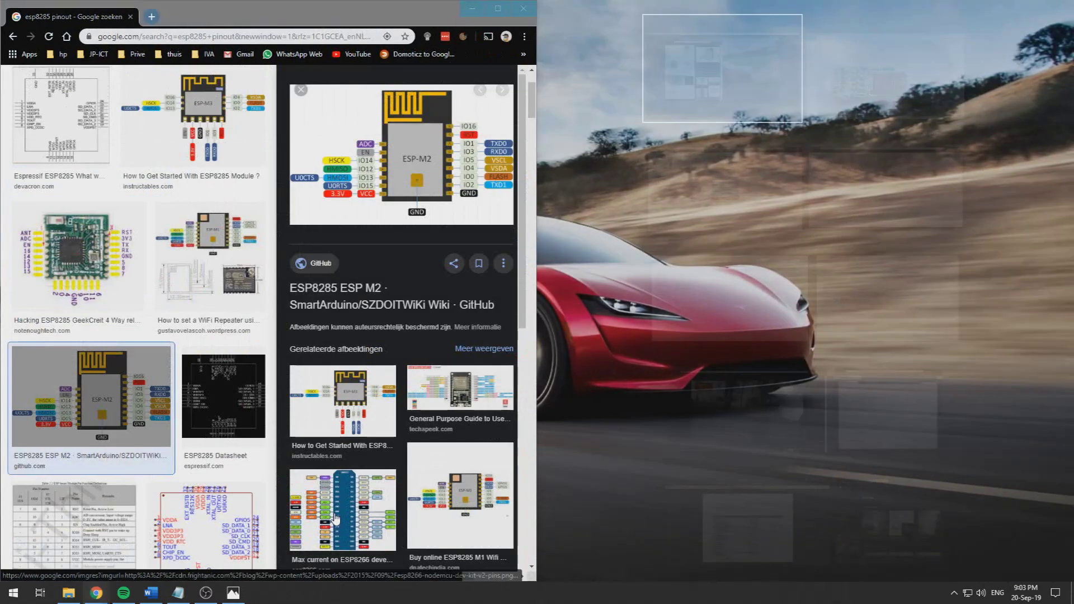
pyautogui.click(924, 68)
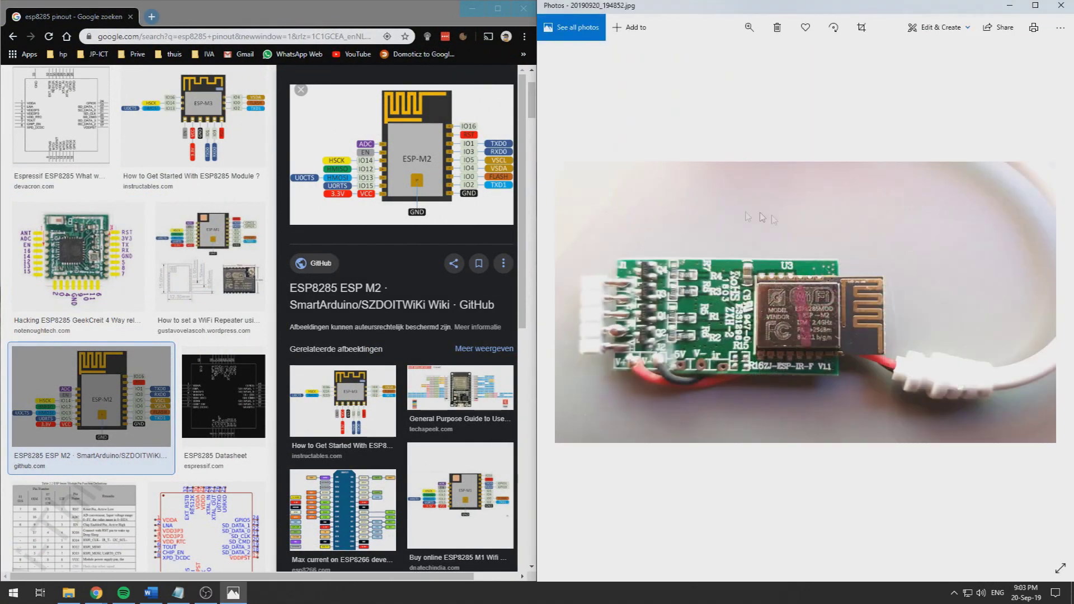
pyautogui.scroll(3, 812, 338)
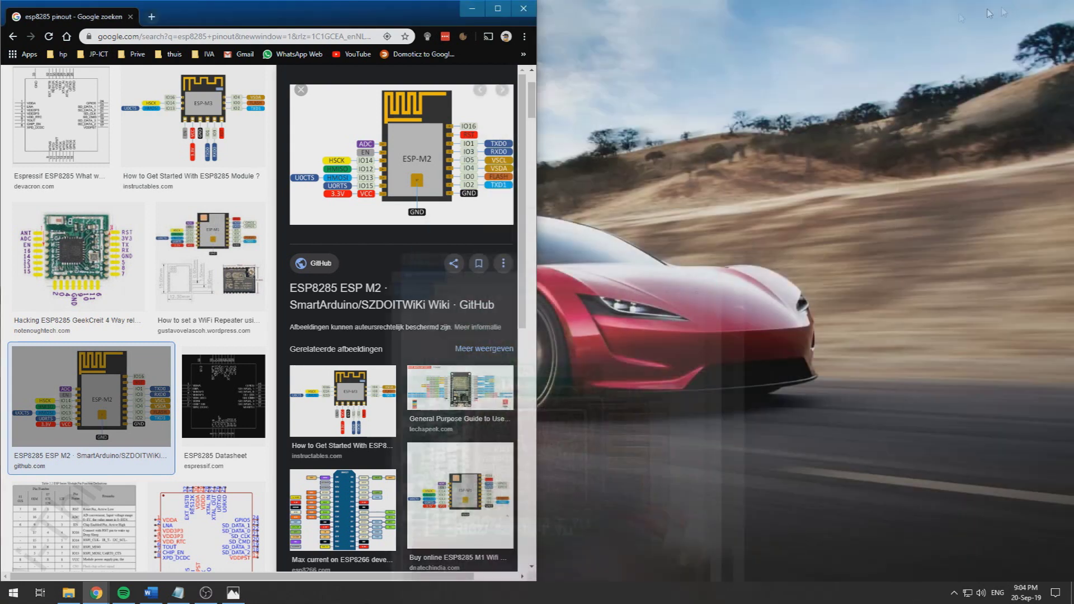
pyautogui.click(1012, 5)
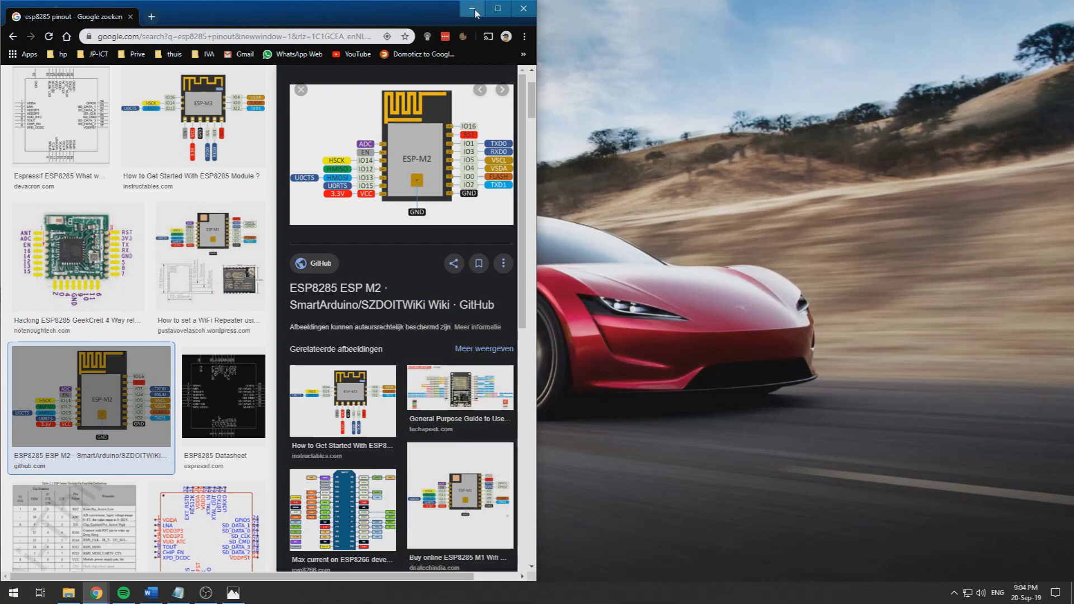
# Launch FlashESP8266.exe from the flash sonoff > tasmota folder.
pyautogui.click(473, 8)
pyautogui.doubleClick(172, 115)
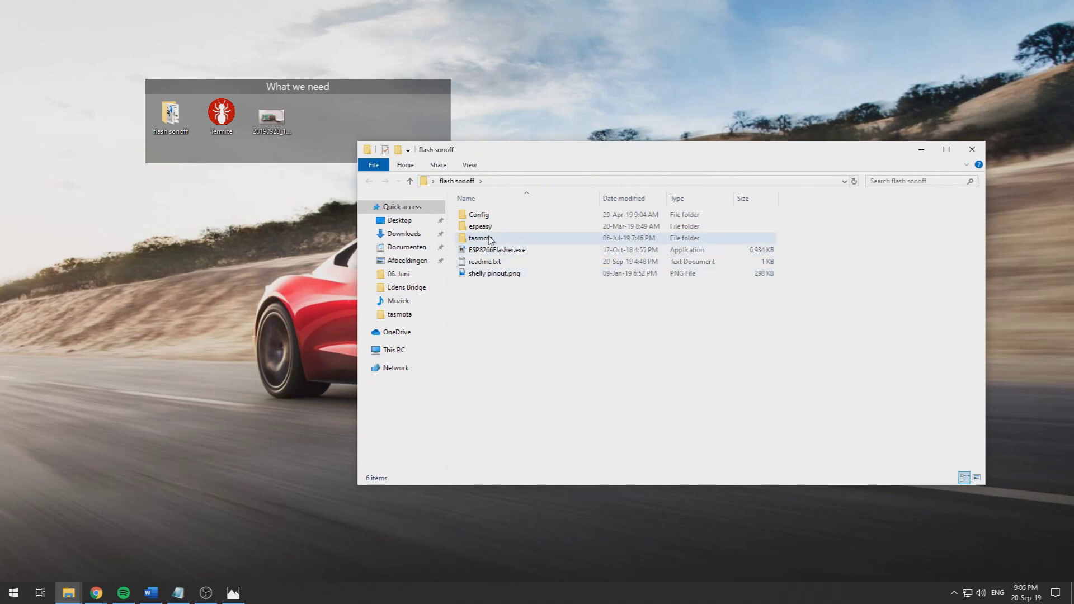
pyautogui.doubleClick(480, 239)
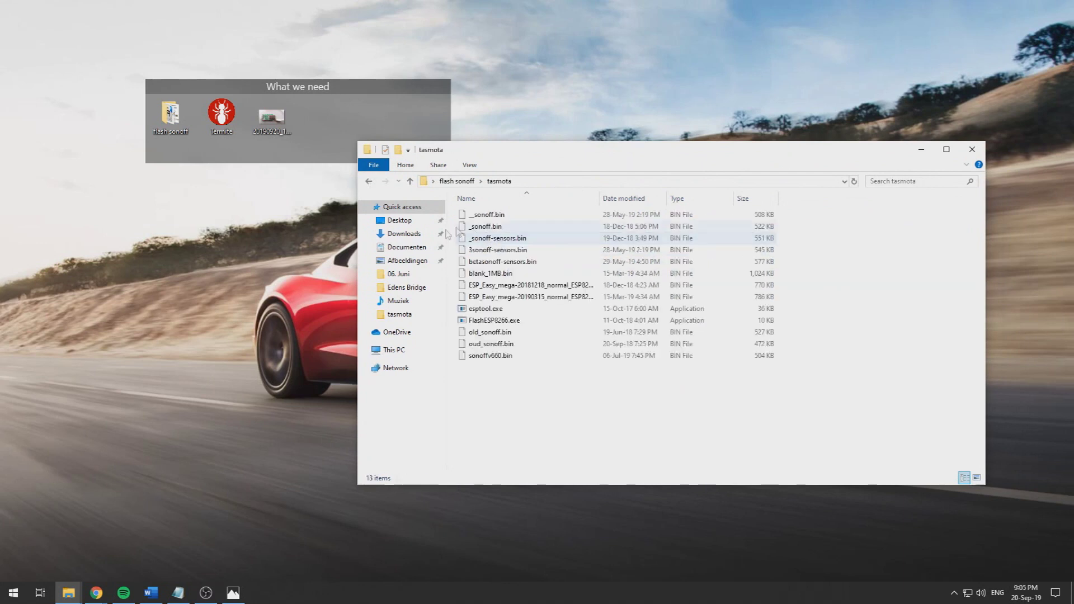
pyautogui.doubleClick(505, 321)
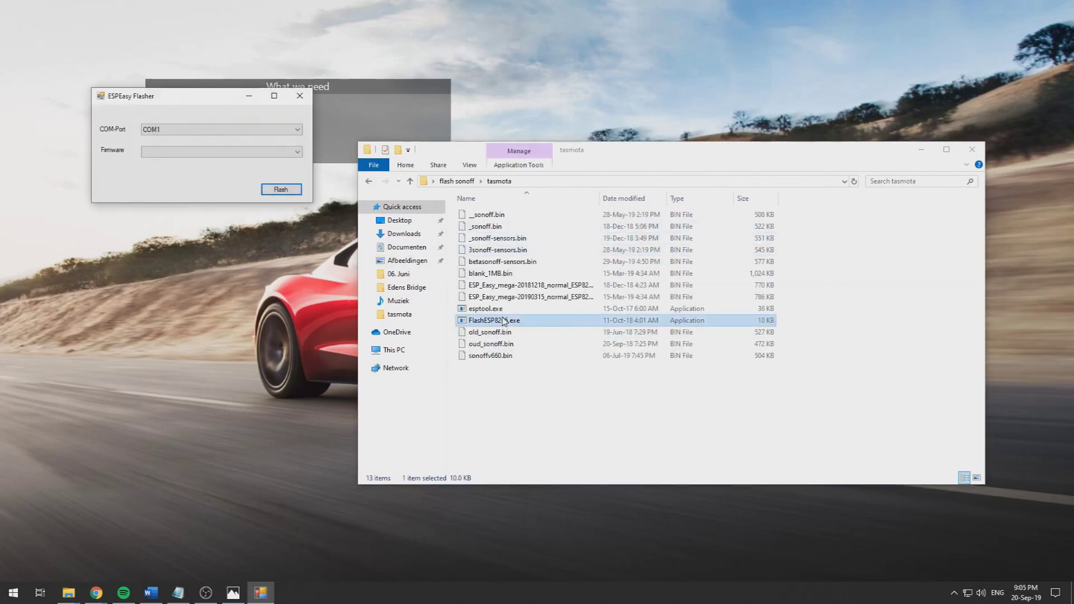
pyautogui.hotkey('alt', 'F4')
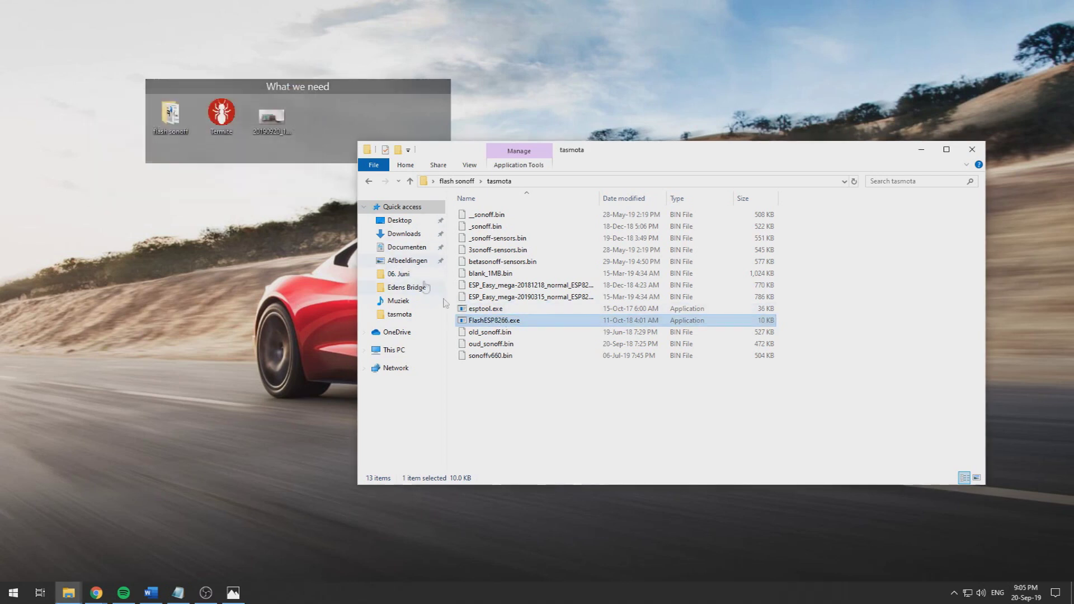
pyautogui.doubleClick(494, 321)
# Flash sonoffv660.bin onto the board over COM4.
pyautogui.click(252, 145)
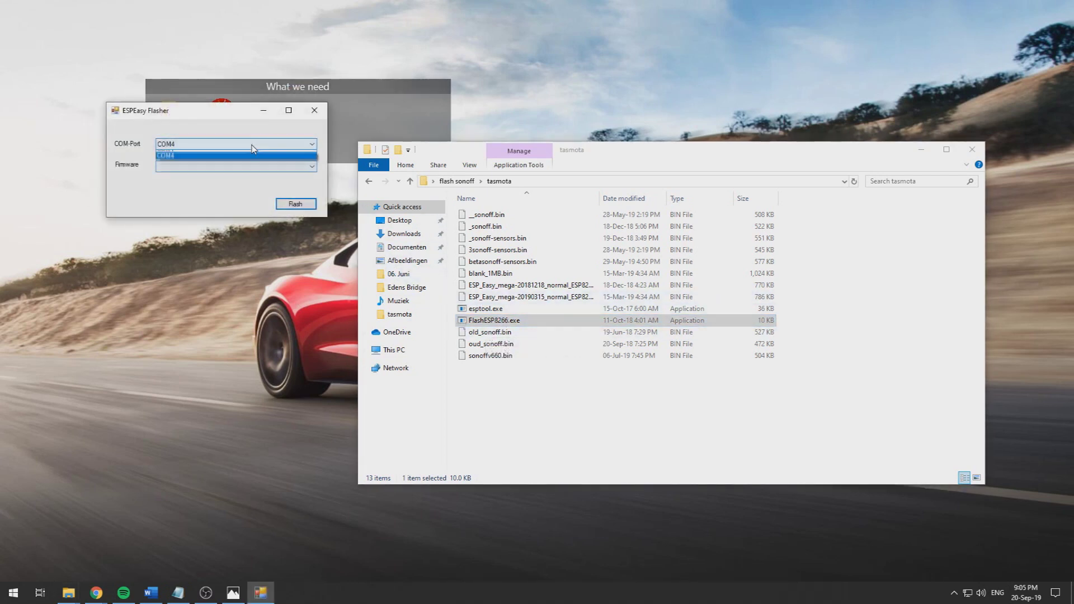
pyautogui.click(253, 152)
pyautogui.click(240, 166)
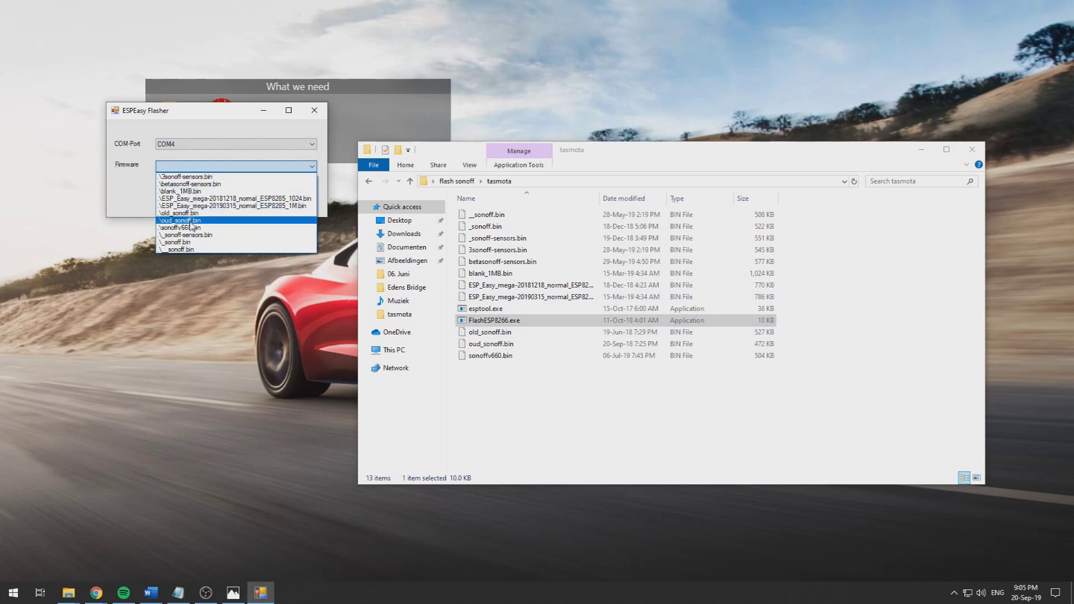
pyautogui.click(190, 228)
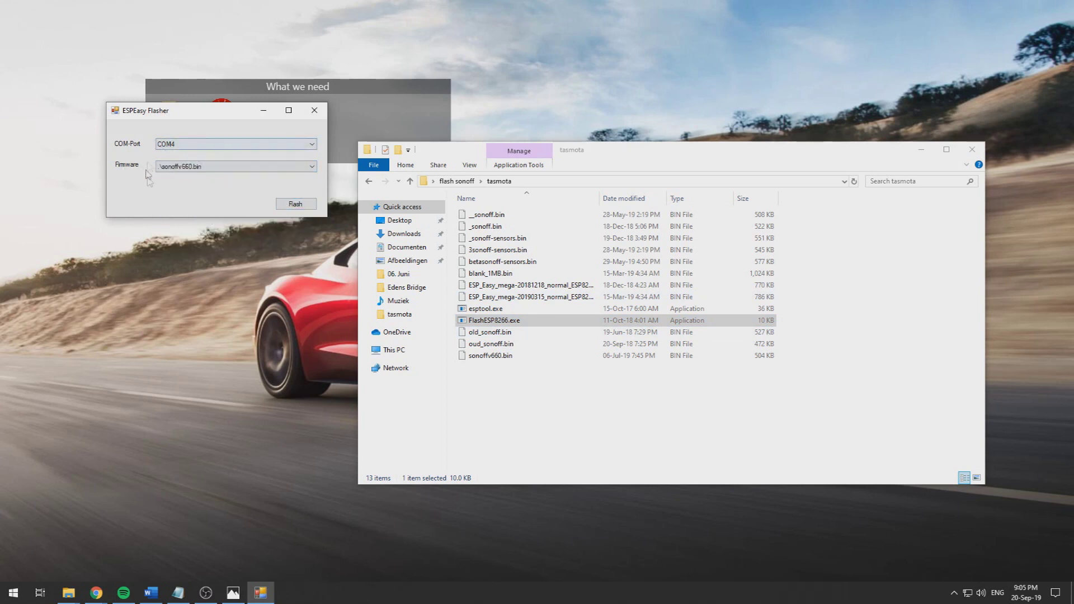
pyautogui.click(305, 211)
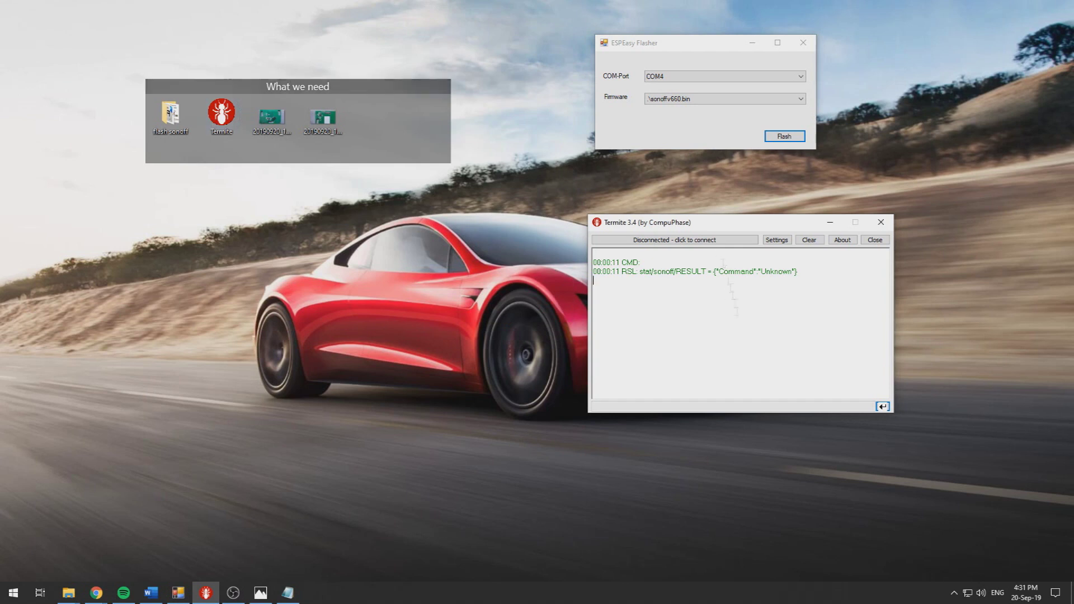
# Connect Termite on COM4 and send the Backlog command with the Wi-Fi SSID and password.
pyautogui.click(675, 240)
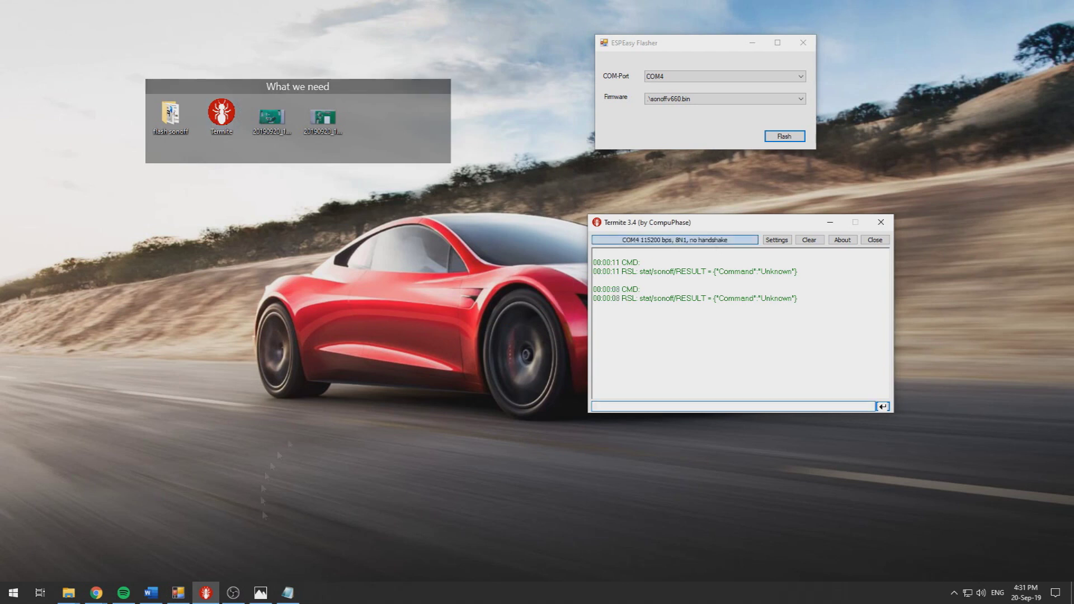
pyautogui.click(287, 592)
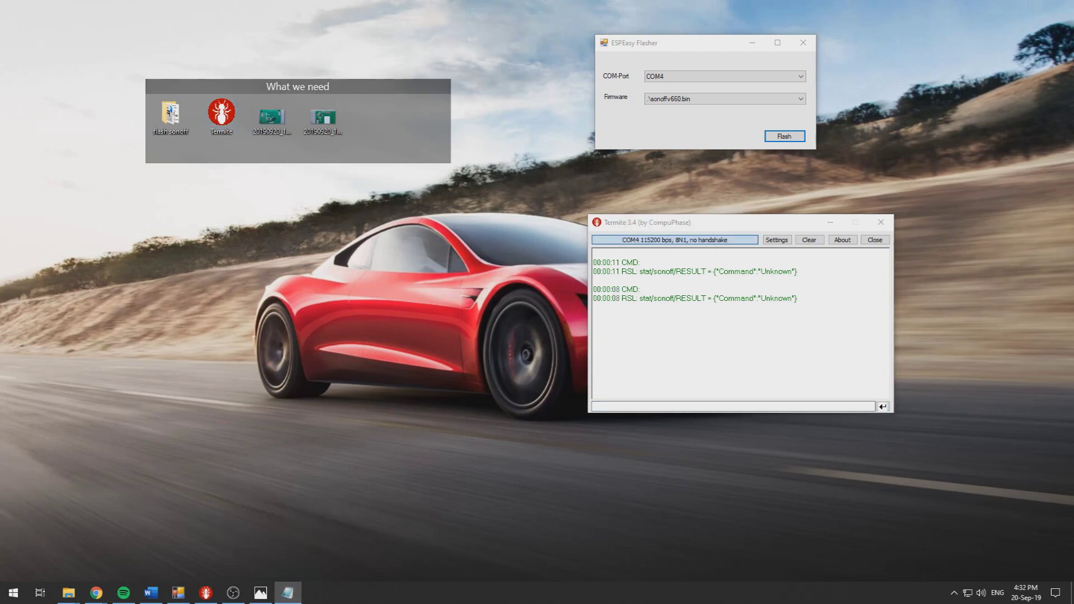
pyautogui.click(649, 406)
pyautogui.hotkey('ctrl', 'v')
pyautogui.press('Return')
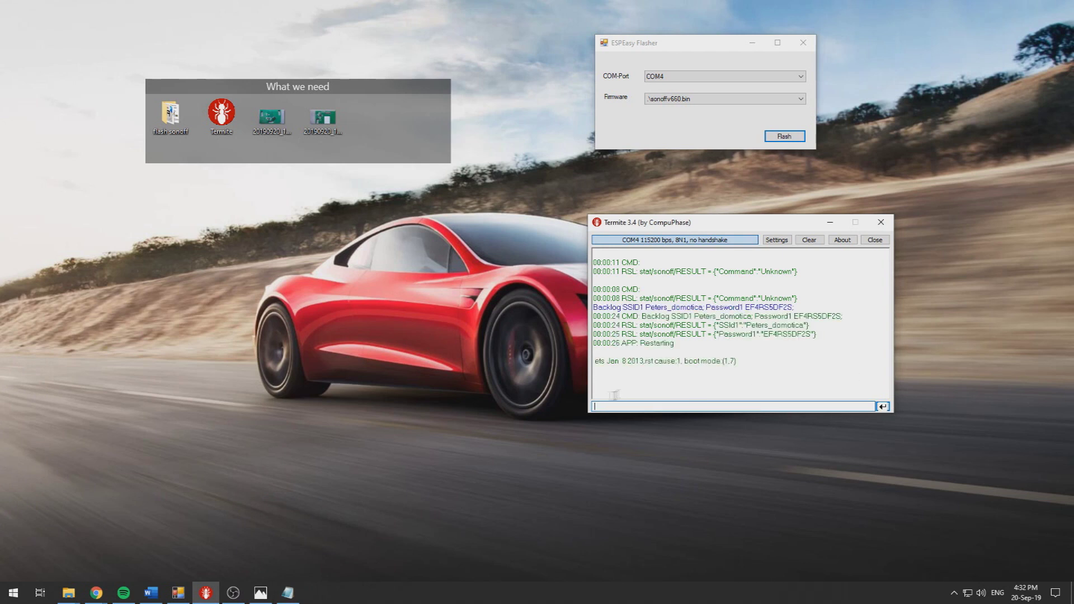
pyautogui.hotkey('ctrl', 'v')
pyautogui.press('Return')
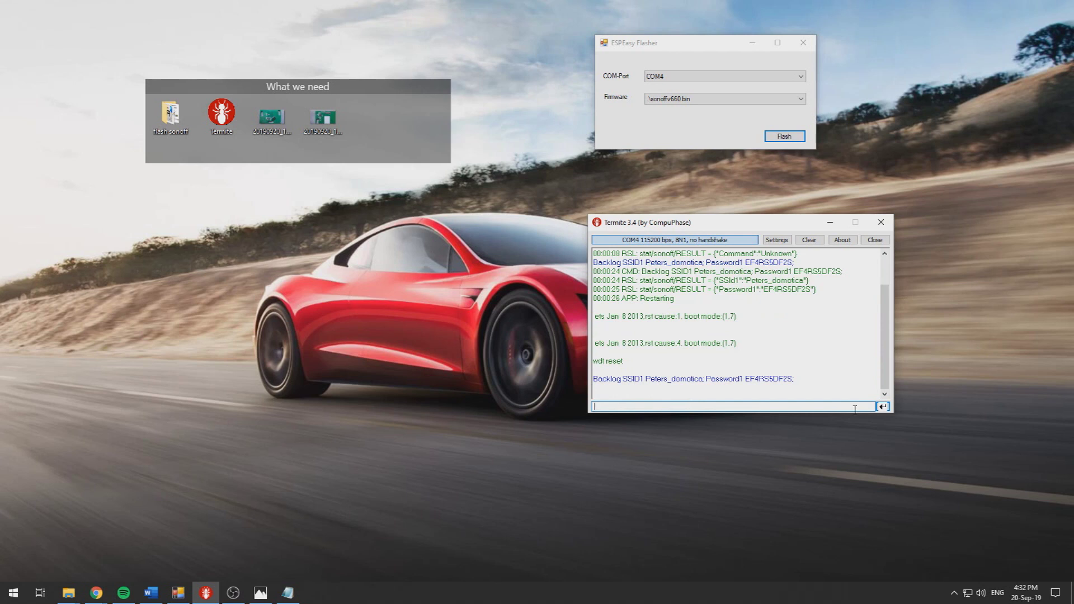
pyautogui.hotkey('alt', 'Tab')
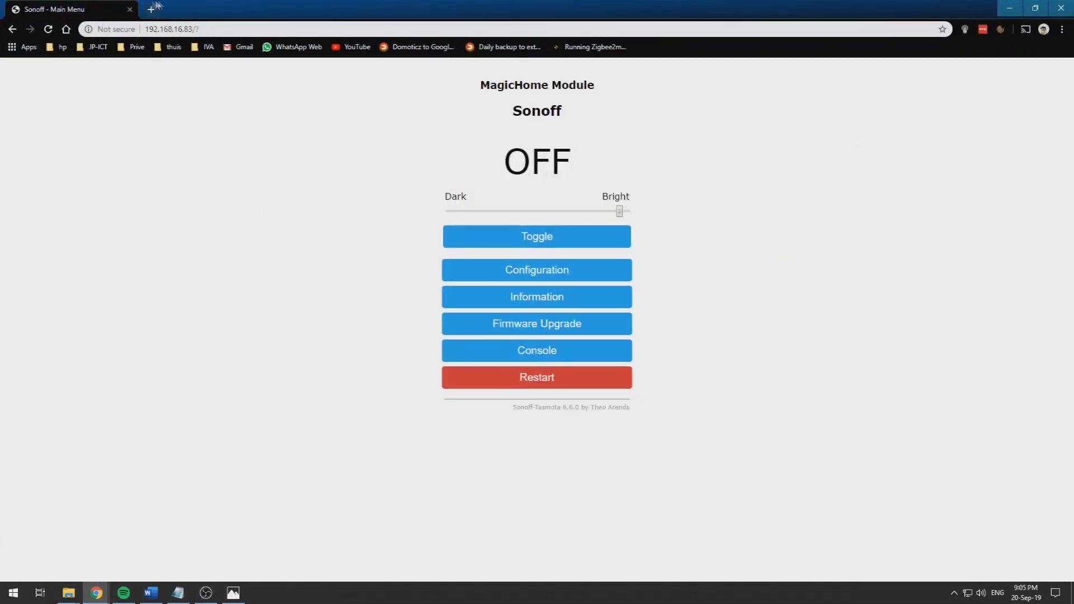
# Set Module type to MagicHome (34) under Configure Module and save.
pyautogui.click(149, 29)
pyautogui.click(273, 29)
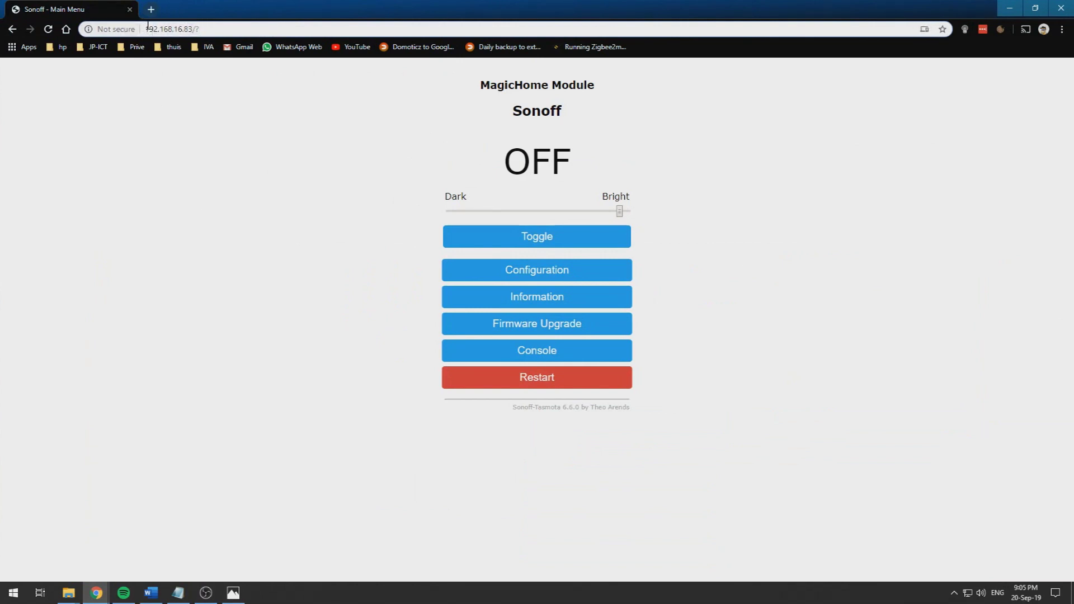
pyautogui.click(510, 270)
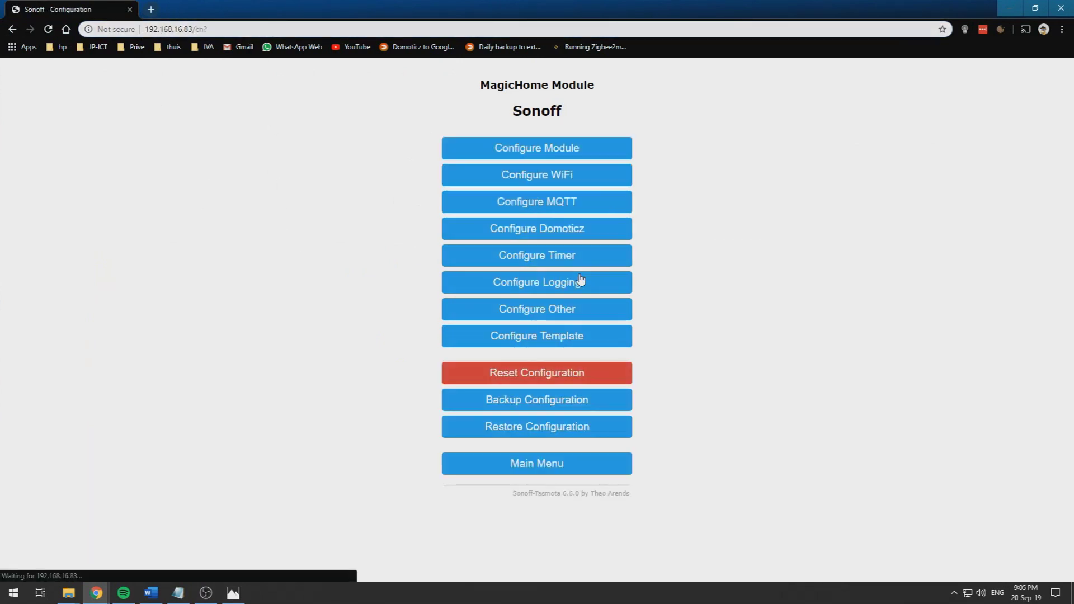
pyautogui.click(533, 156)
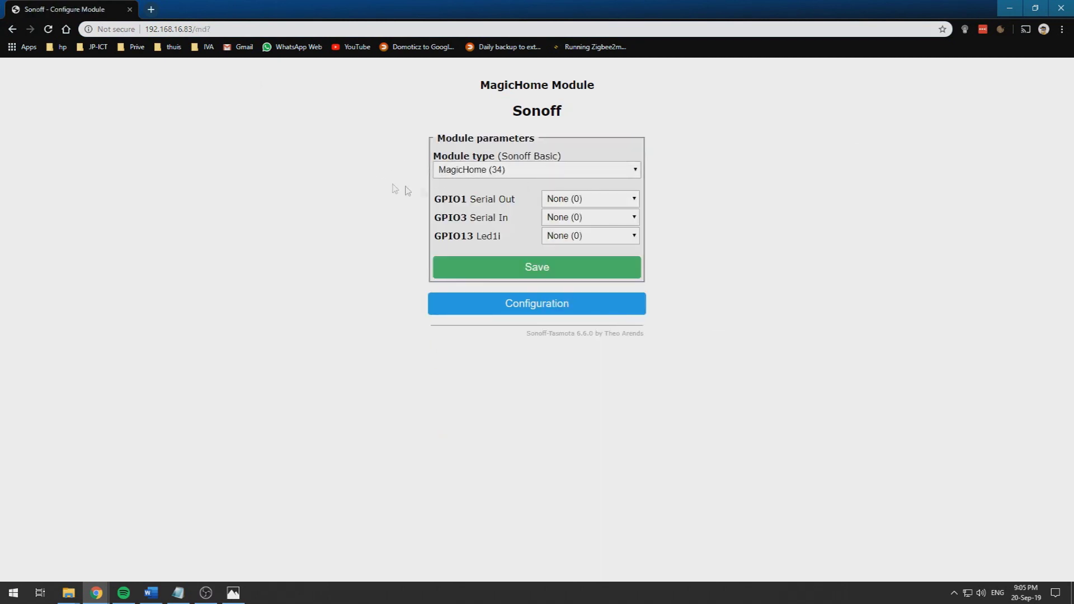
pyautogui.click(519, 172)
pyautogui.click(544, 273)
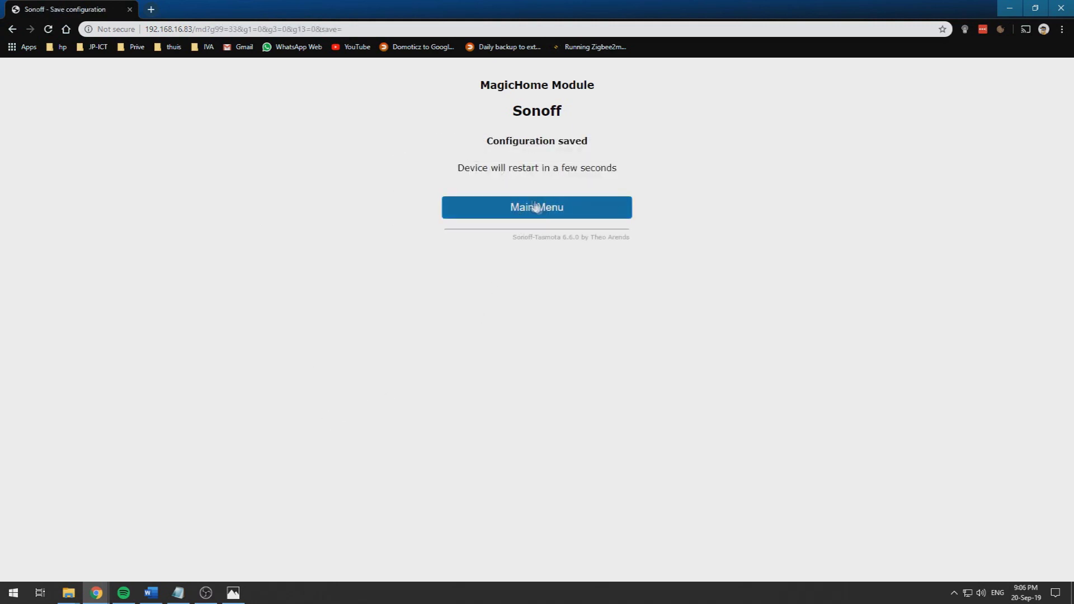
# Toggle the light on, nudge the brightness slider, and toggle it off again.
pyautogui.click(526, 211)
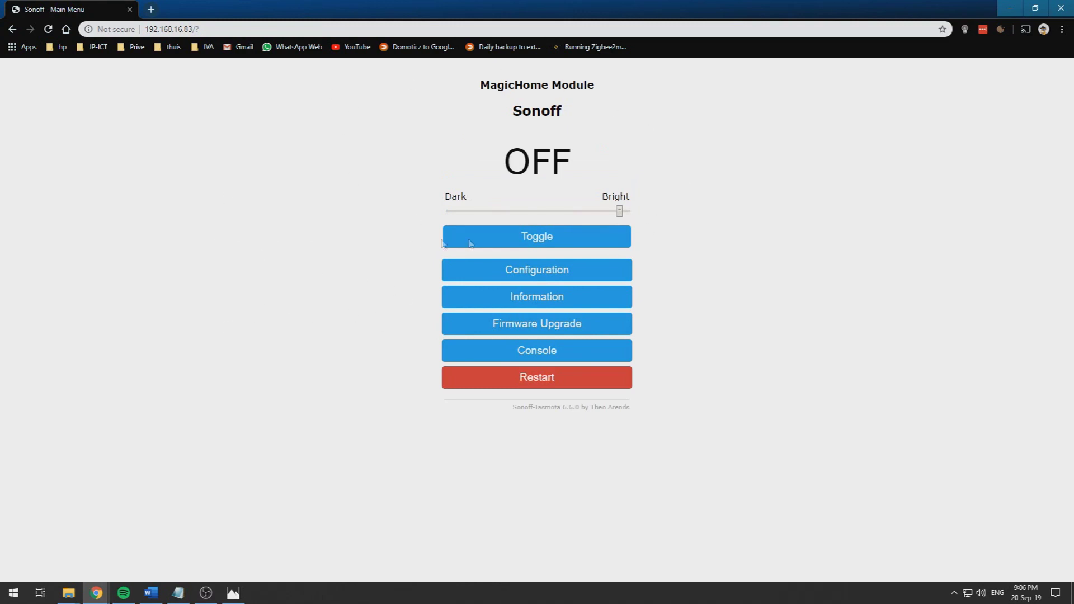
pyautogui.click(533, 242)
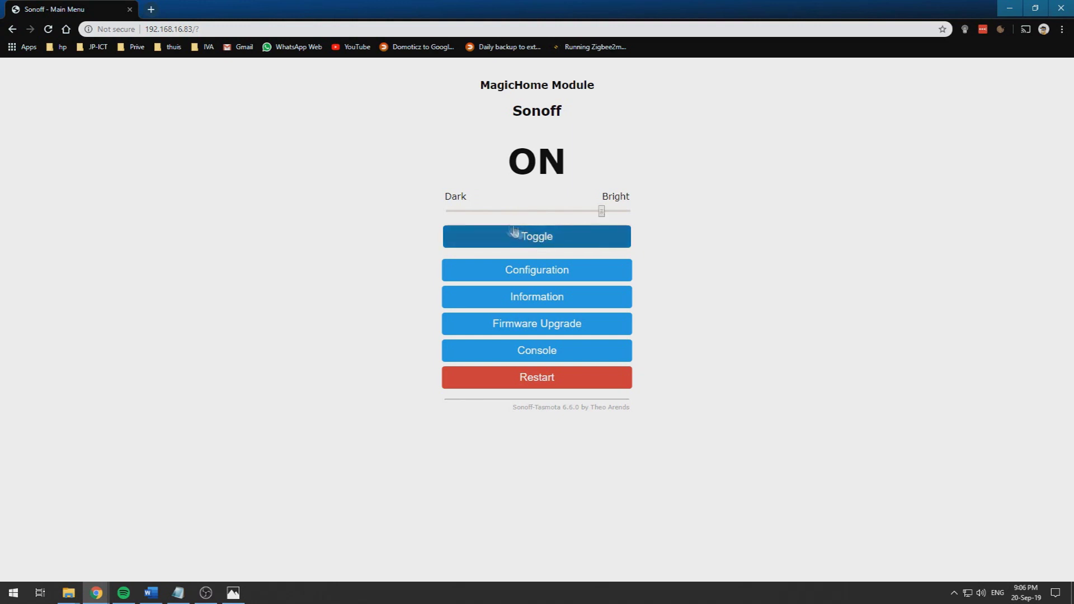
pyautogui.click(605, 211)
pyautogui.click(530, 242)
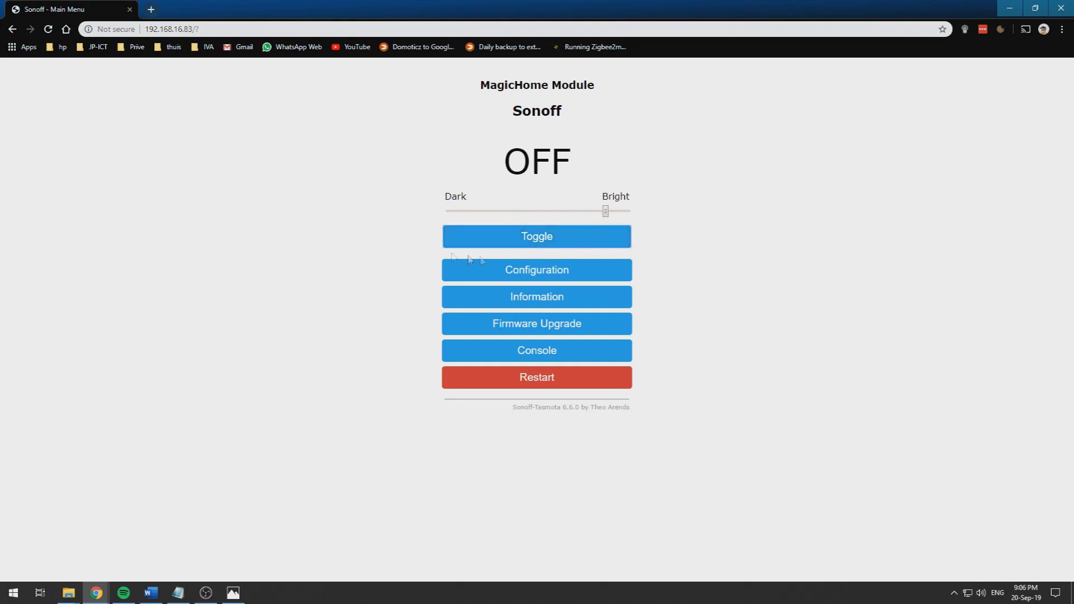
pyautogui.click(521, 274)
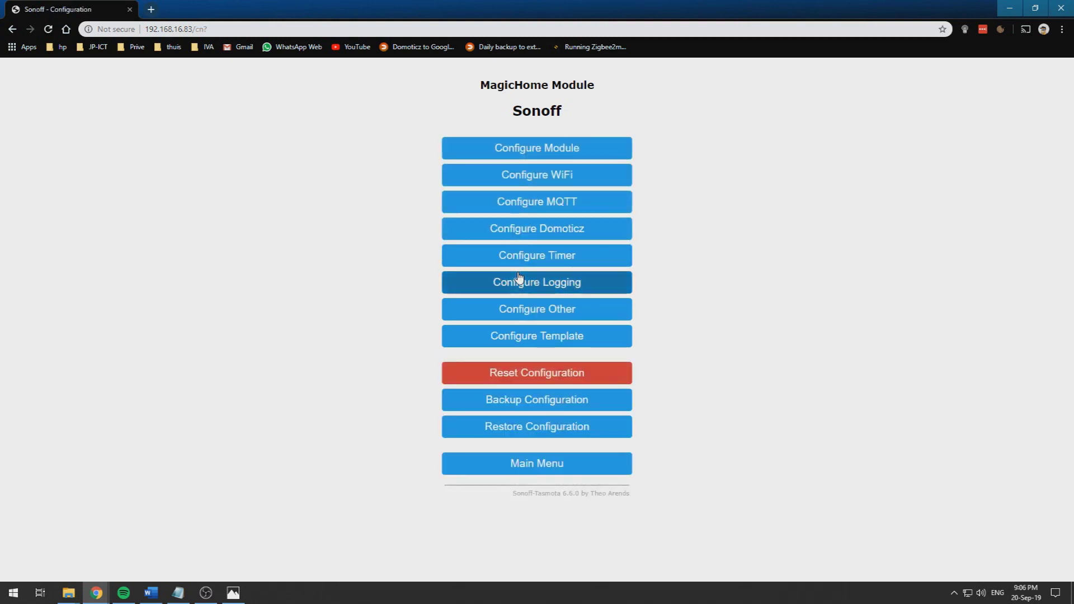
# Glance at the MQTT settings, then open the Configure Domoticz page.
pyautogui.click(564, 202)
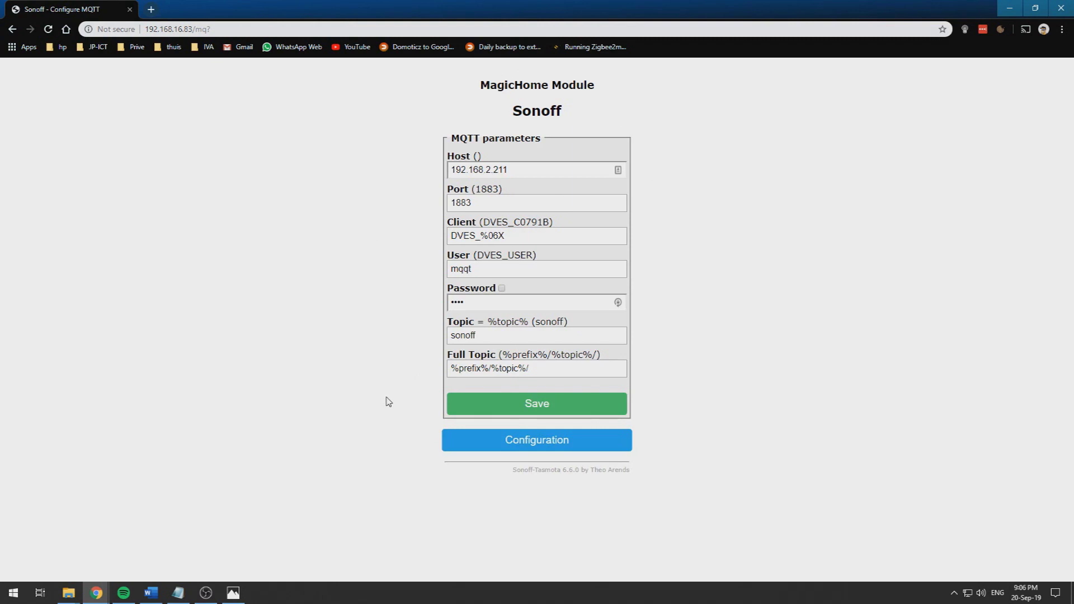
pyautogui.click(503, 447)
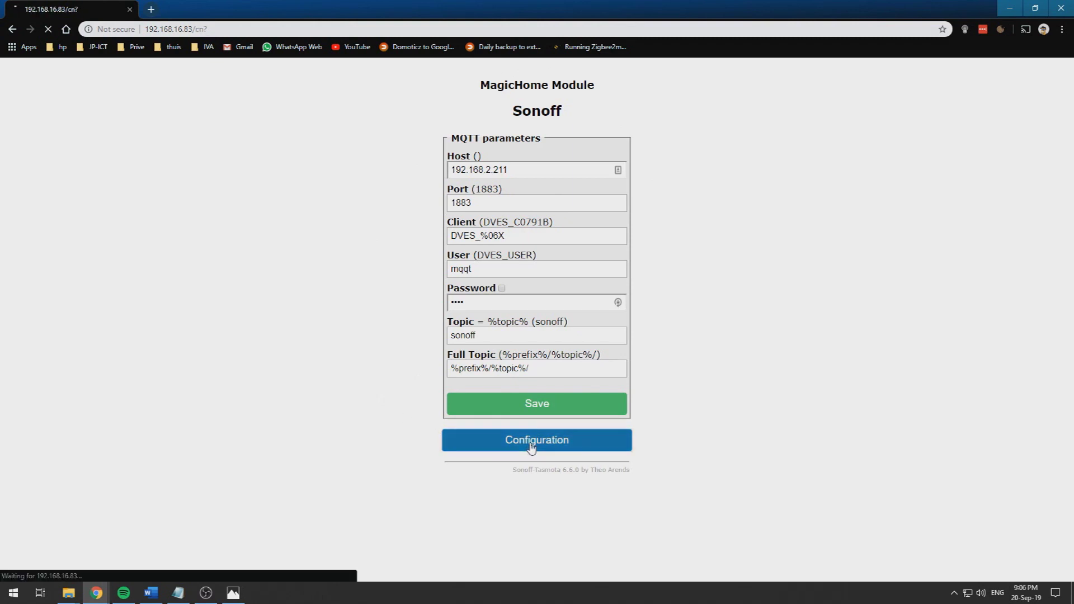
pyautogui.click(486, 230)
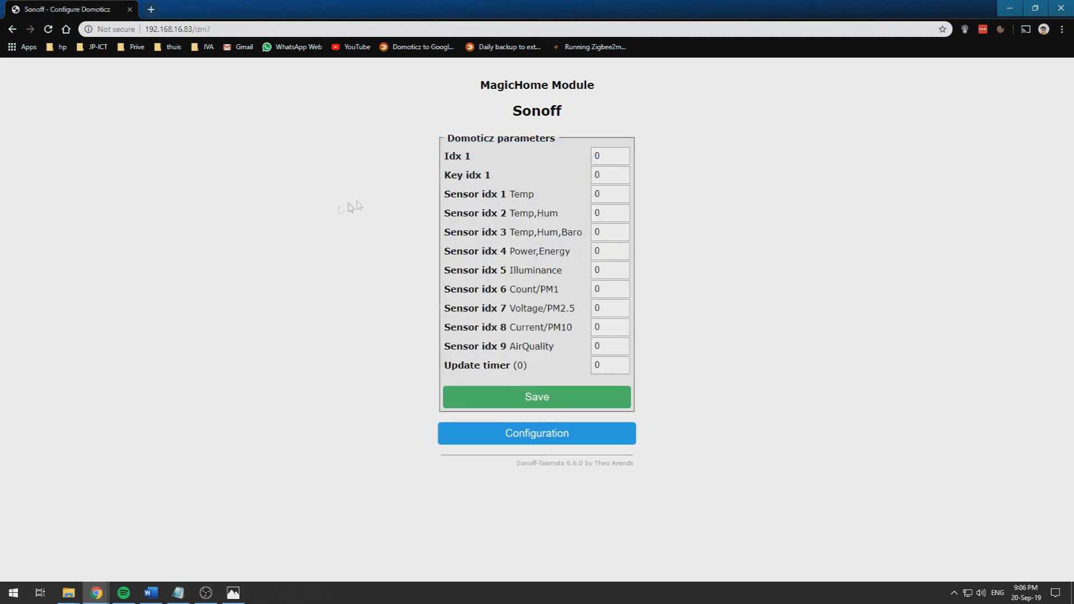
# Open Domoticz at 192.168.2.211 in a new tab and start a virtual sensor on the Dummy hardware.
pyautogui.click(148, 11)
pyautogui.write('192')
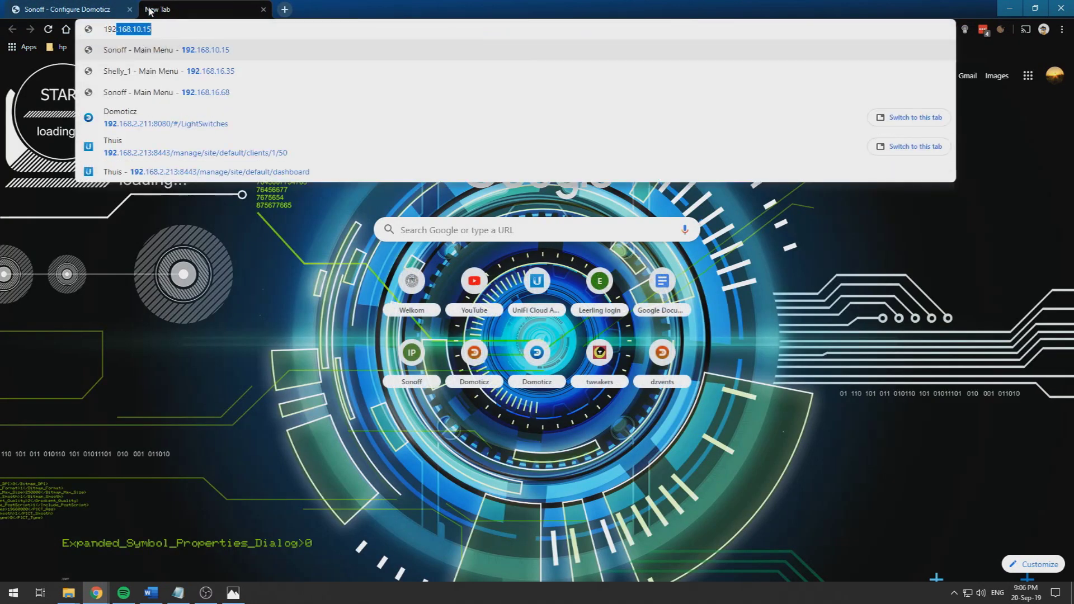
pyautogui.write('.168.2')
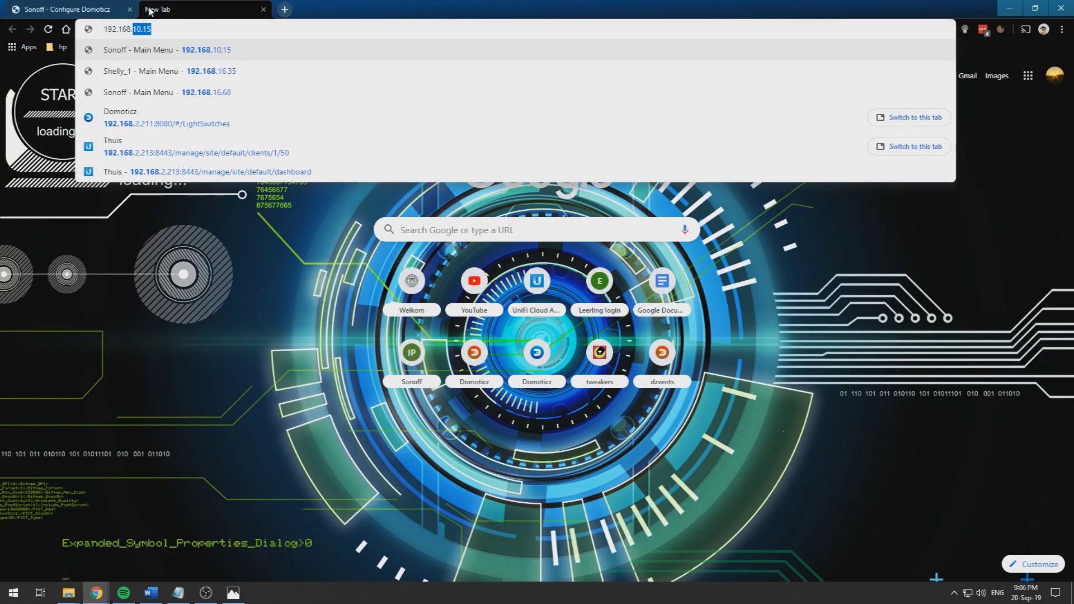
pyautogui.write('.2')
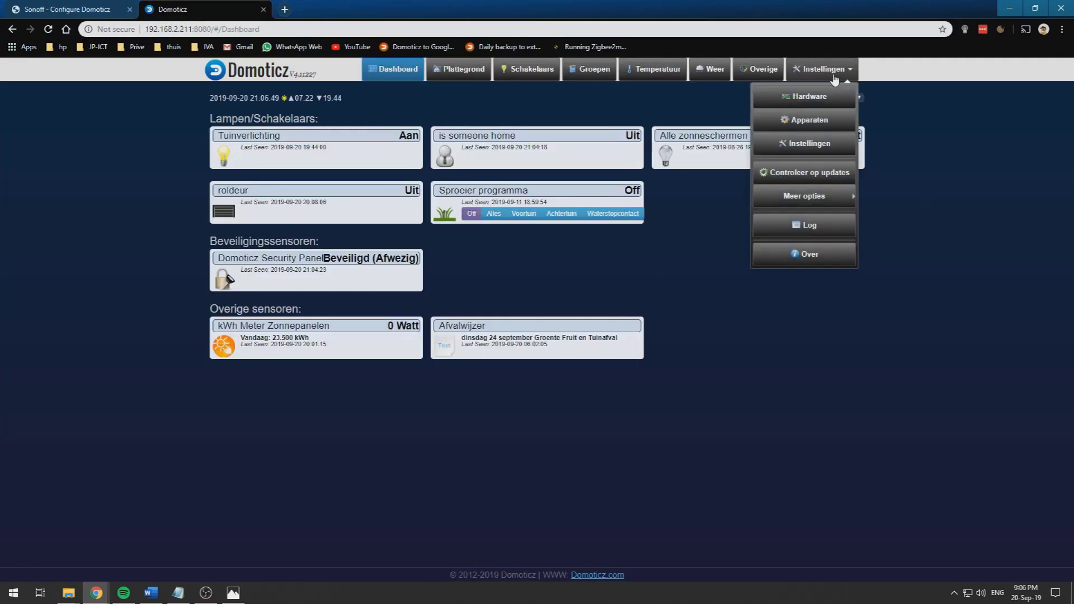
pyautogui.click(820, 98)
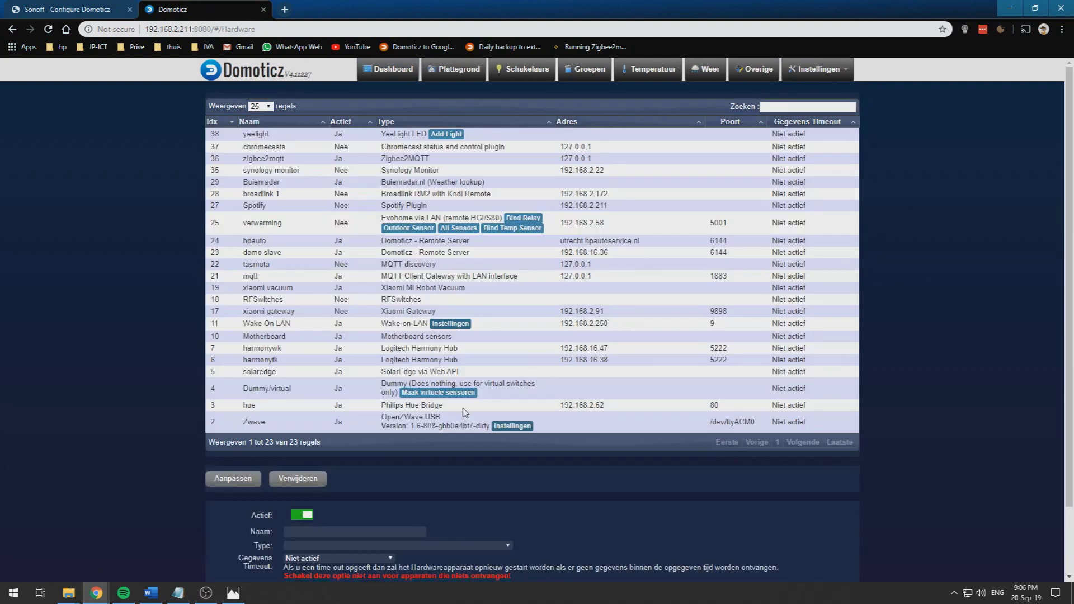
pyautogui.click(457, 393)
# Create the RGBW Schakelaar sensor named magichome, then open the Devices list.
pyautogui.click(571, 310)
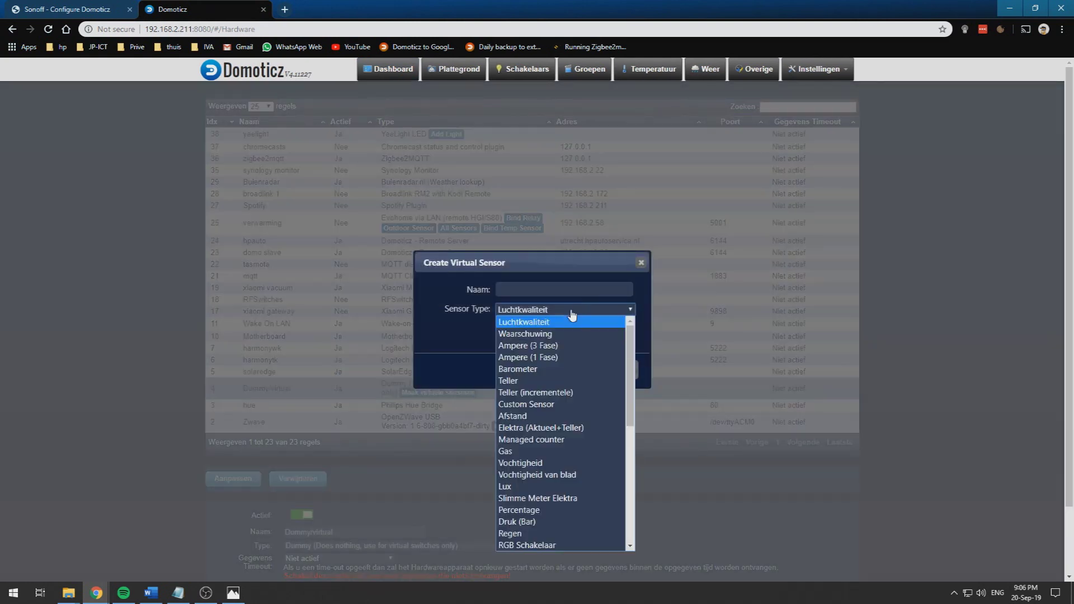
pyautogui.scroll(-2, 550, 452)
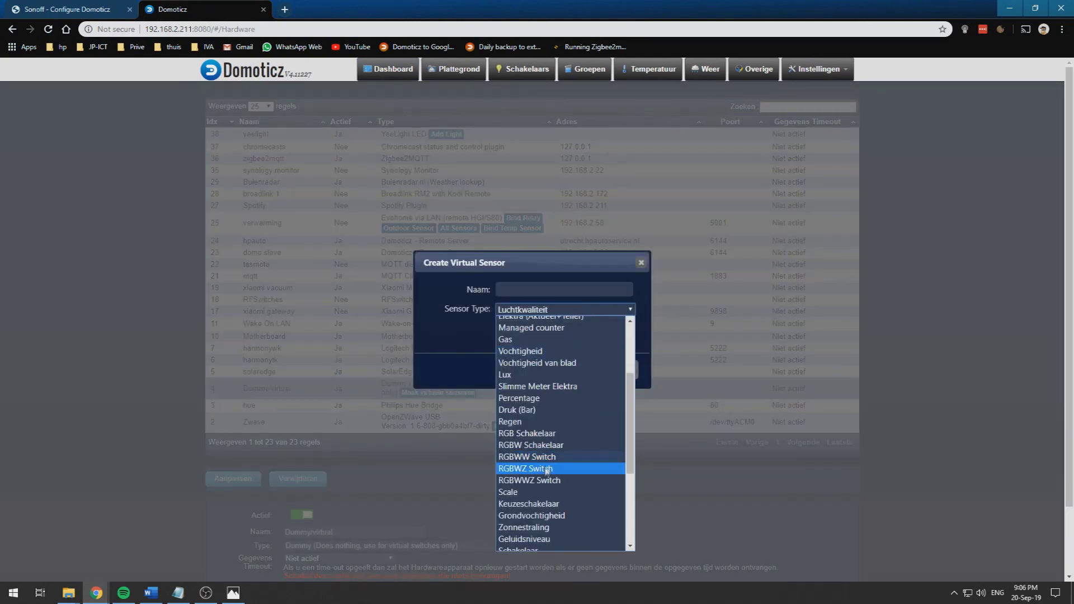
pyautogui.click(550, 446)
pyautogui.click(510, 294)
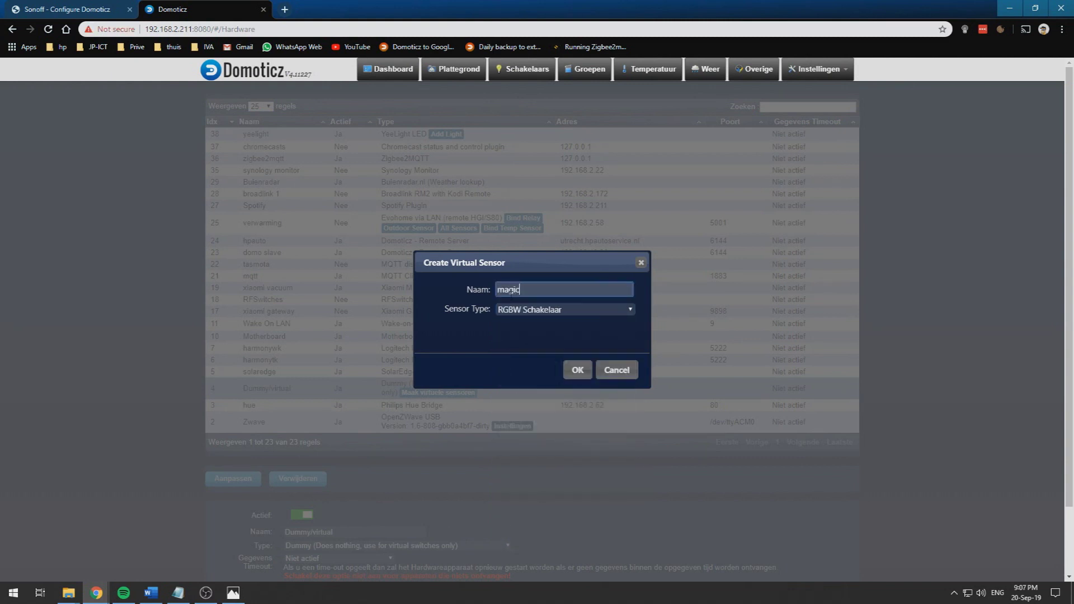
pyautogui.click(577, 370)
pyautogui.click(821, 69)
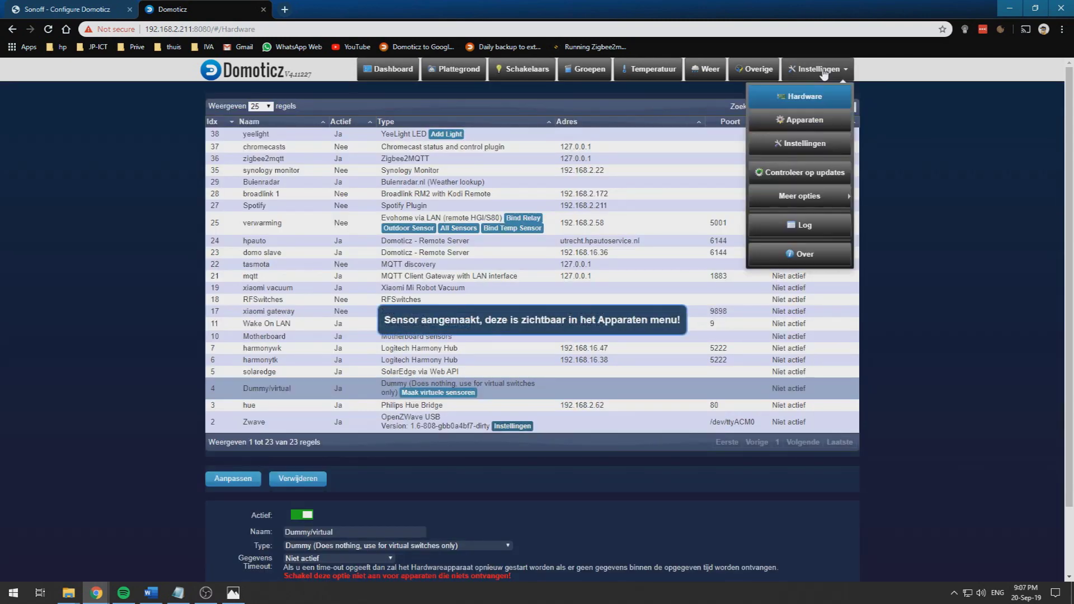
pyautogui.click(808, 126)
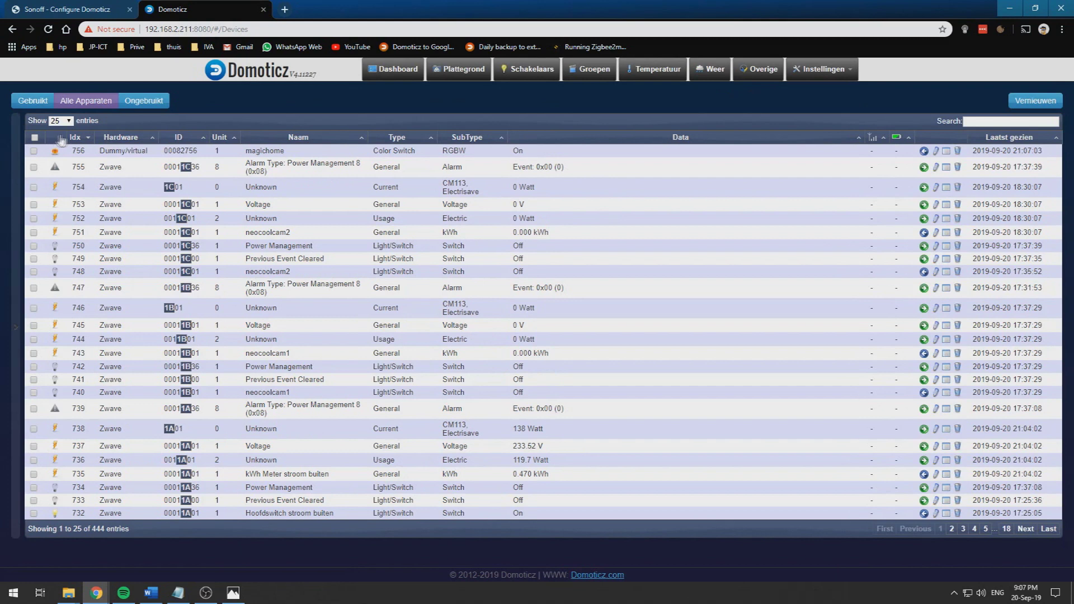
# Sort devices by Idx descending to find magichome's Idx 756, then return to Tasmota.
pyautogui.click(78, 138)
pyautogui.click(82, 139)
pyautogui.click(93, 8)
# Set Domoticz Idx 1 to 756, save, return to the main menu, and pop the Tasmota page into its own window.
pyautogui.doubleClick(610, 155)
pyautogui.write('700')
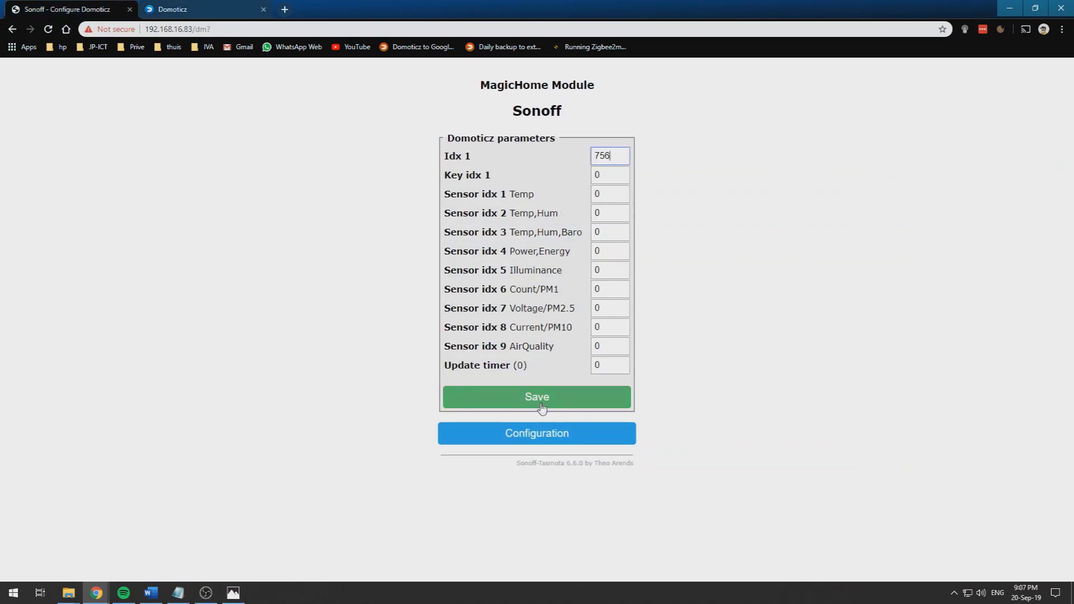
pyautogui.click(540, 398)
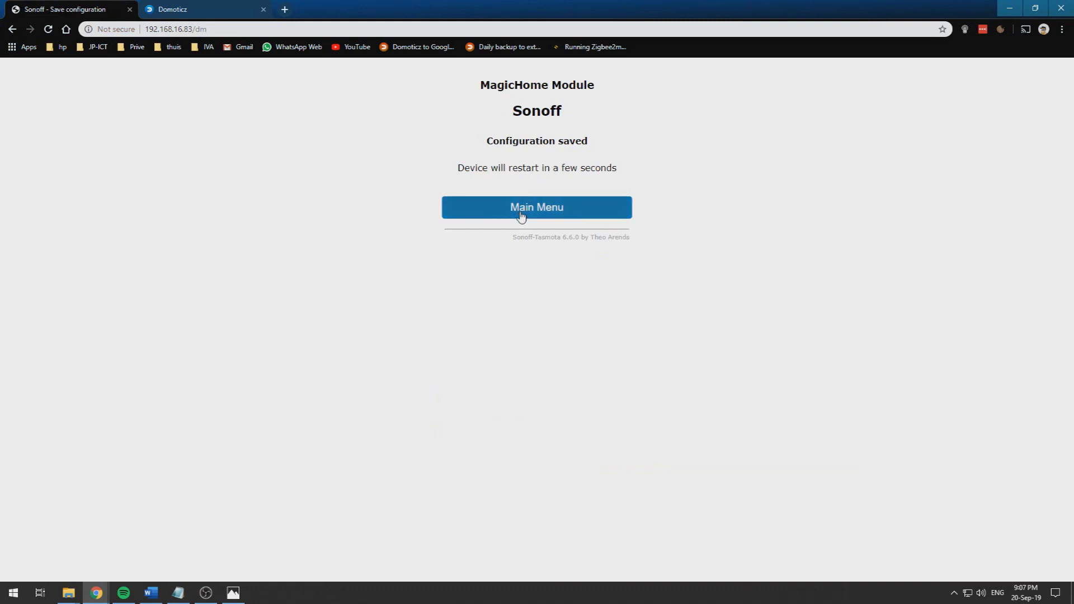
pyautogui.click(524, 214)
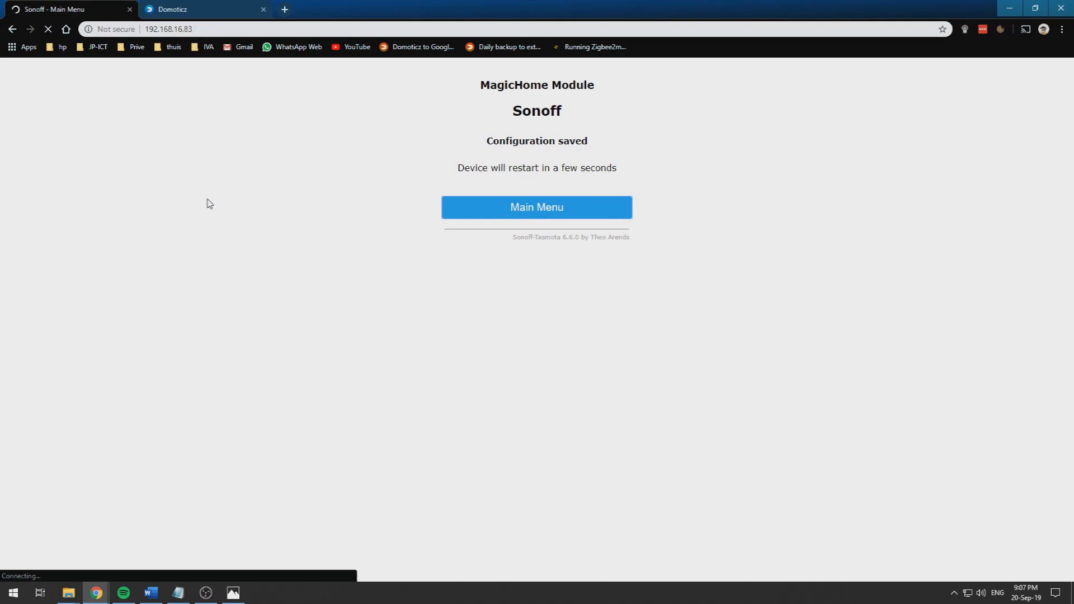
pyautogui.moveTo(72, 12); pyautogui.dragTo(399, 275)
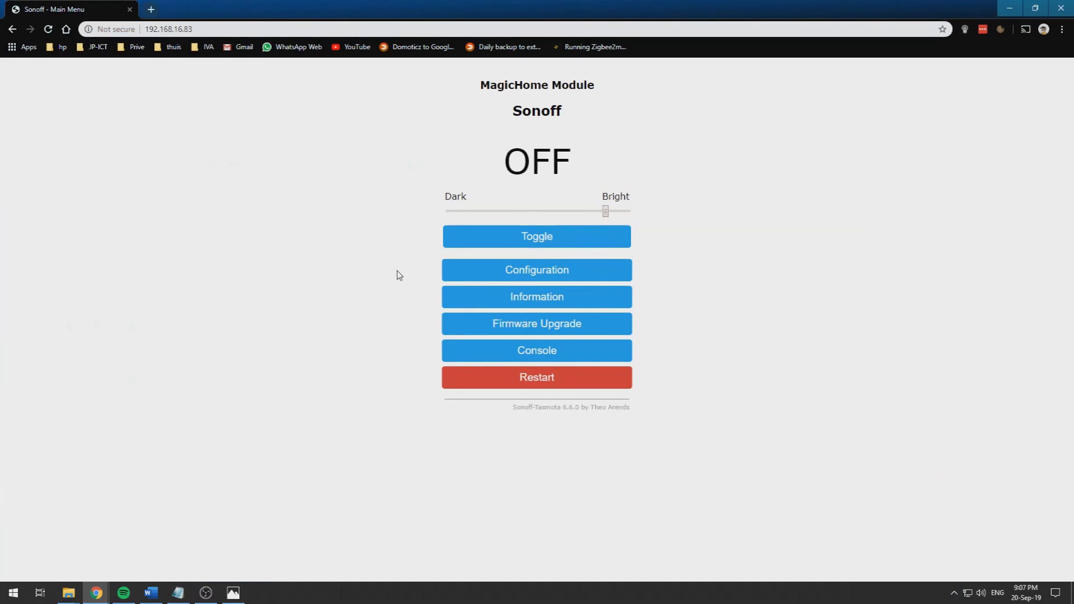
# Snap Tasmota to the right half and Domoticz to the left, showing the Schakelaars switches.
pyautogui.press('super+Right')
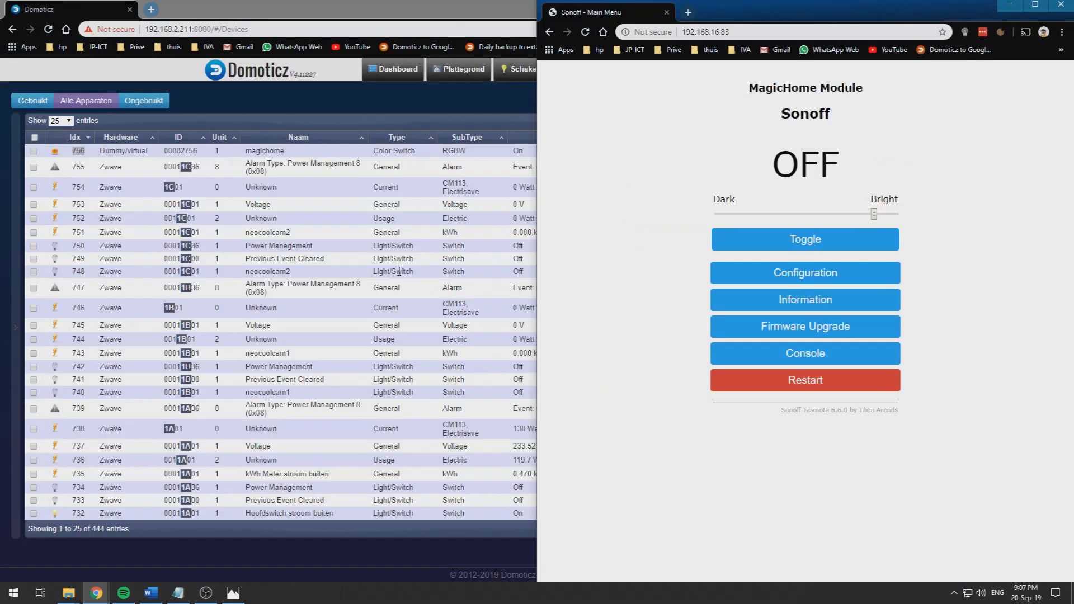
pyautogui.click(374, 7)
pyautogui.press('super+Left')
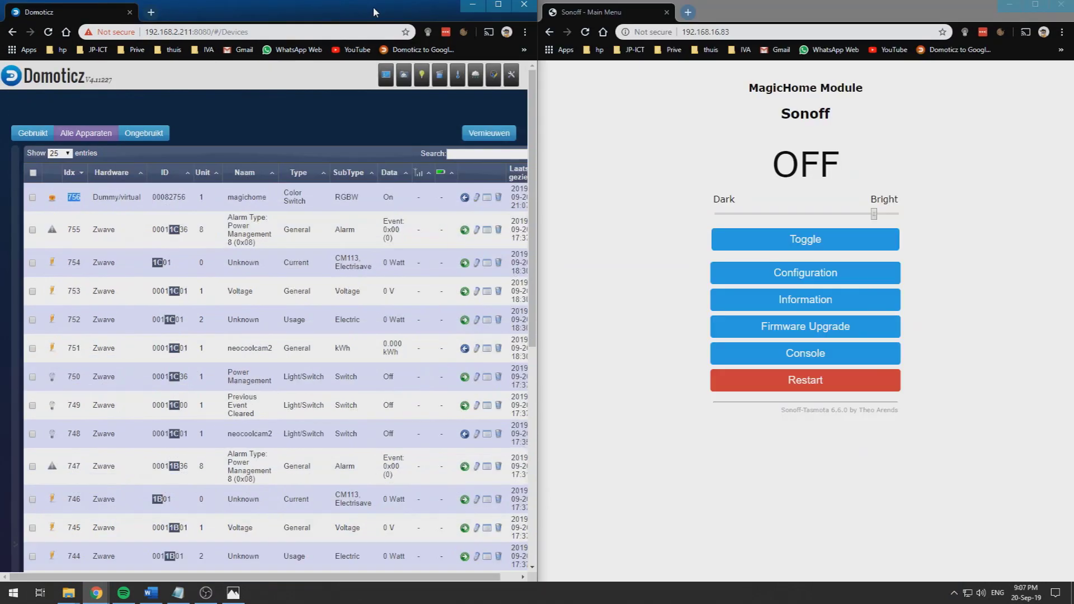
pyautogui.click(421, 79)
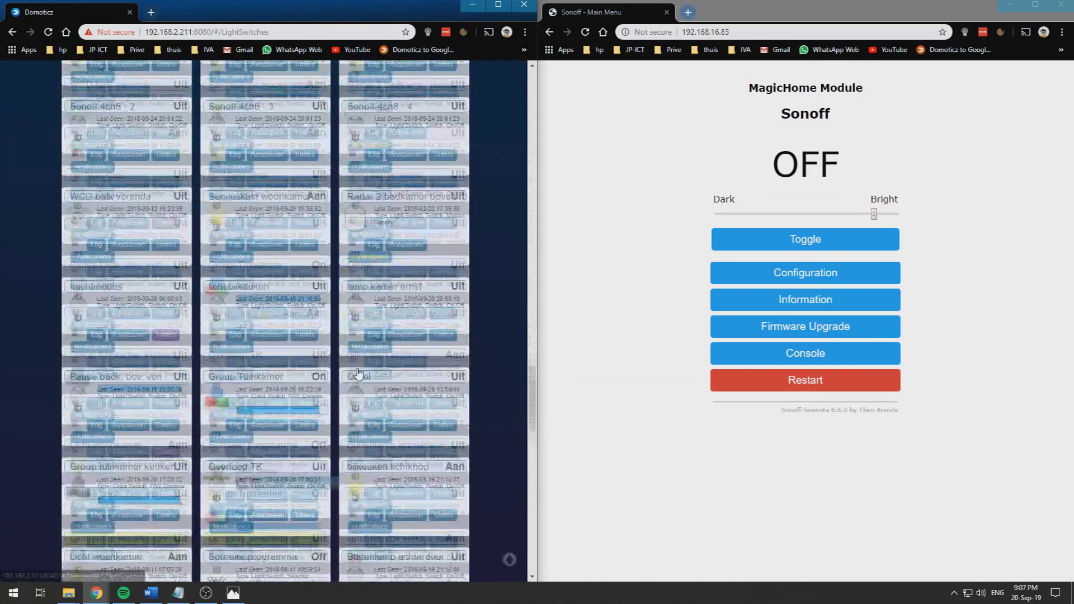
pyautogui.scroll(-10, 359, 374)
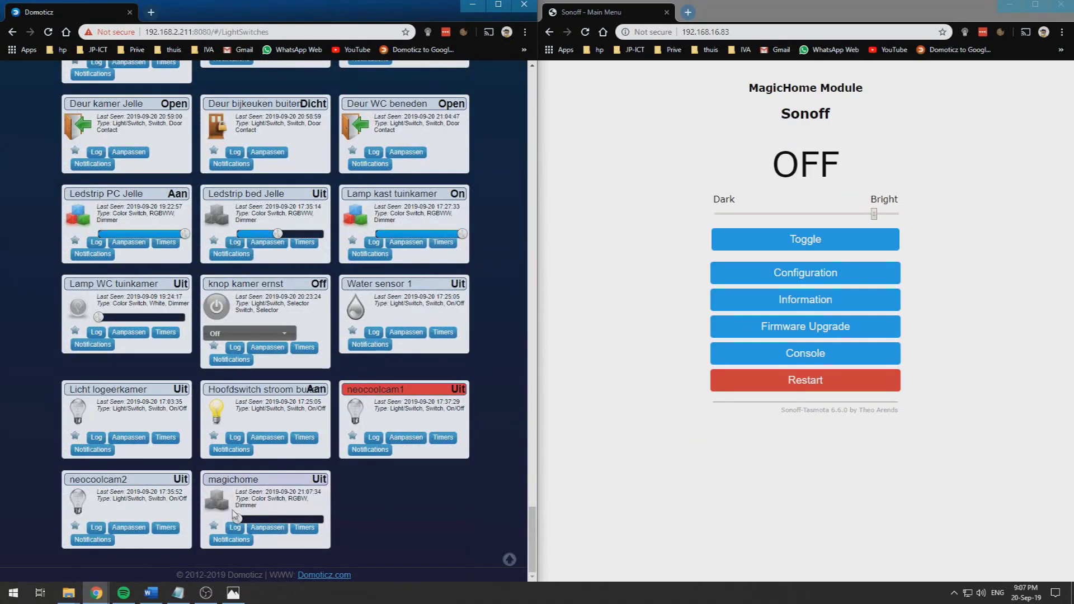
# Open the magichome colour settings, then switch the magichome light on.
pyautogui.click(224, 507)
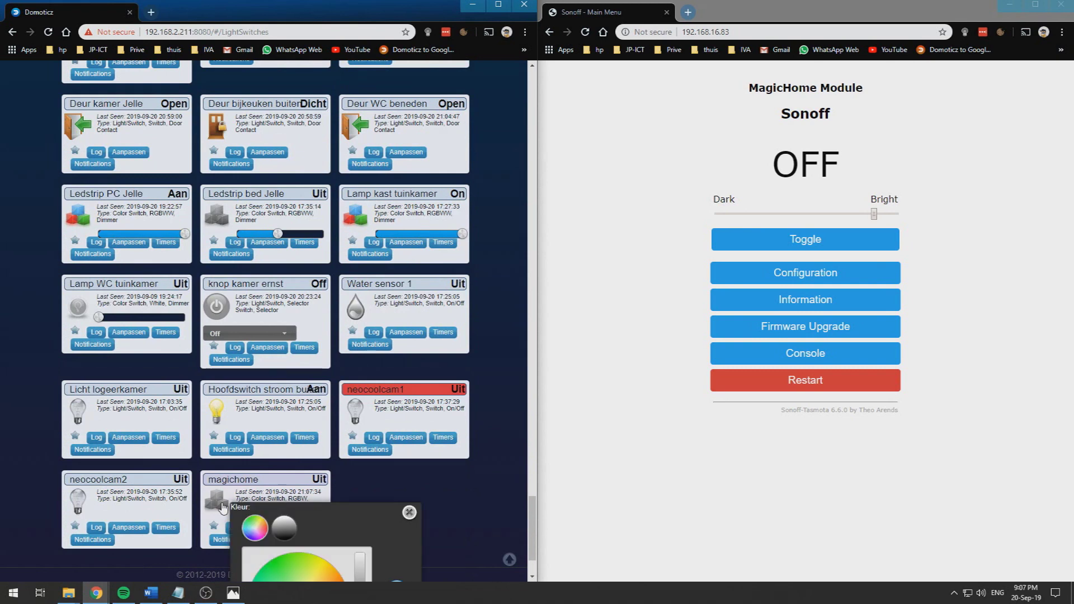
pyautogui.click(263, 522)
pyautogui.scroll(-2, 302, 504)
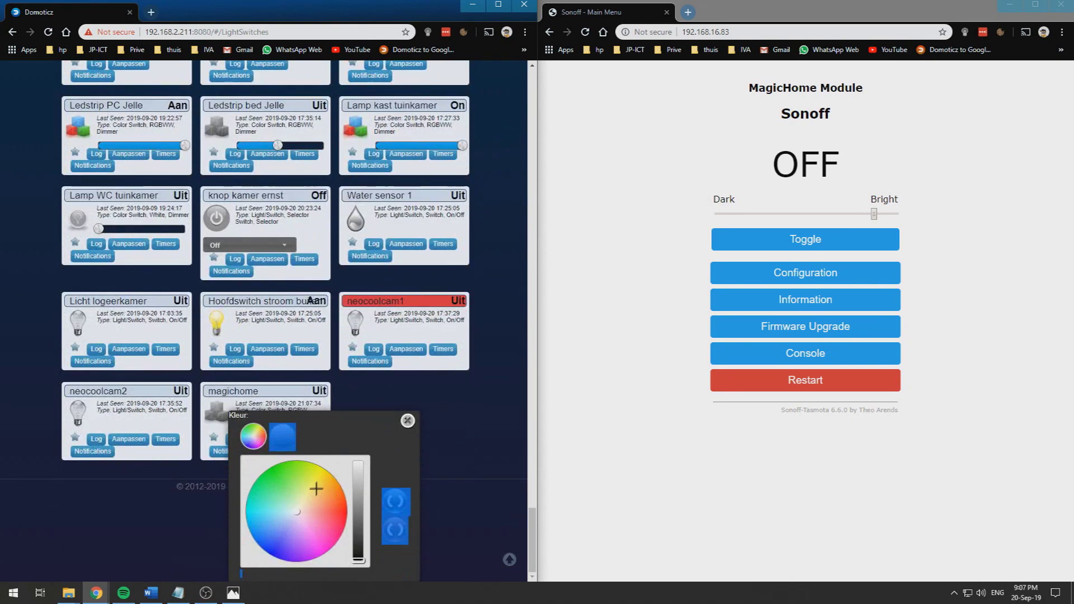
pyautogui.click(391, 494)
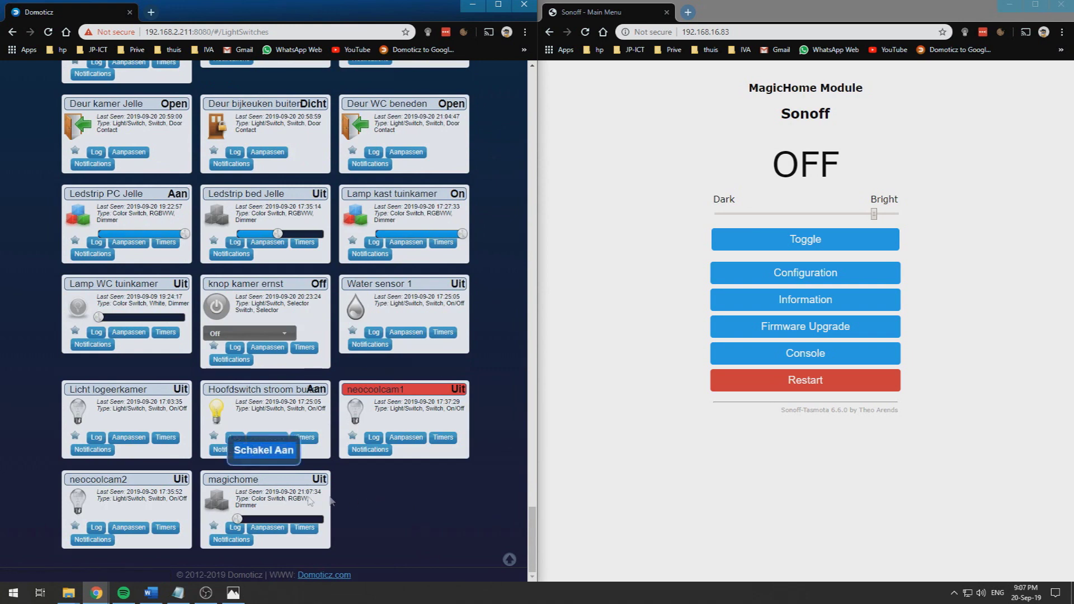
pyautogui.click(220, 502)
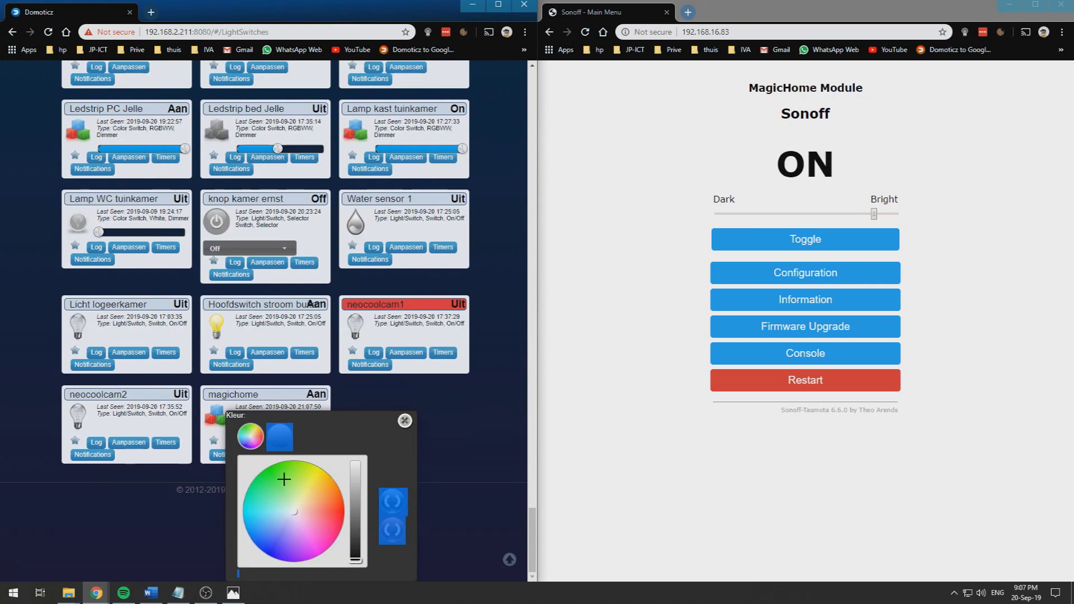
# Try several colours on the magichome light and raise its brightness to 79%.
pyautogui.click(332, 512)
pyautogui.click(275, 547)
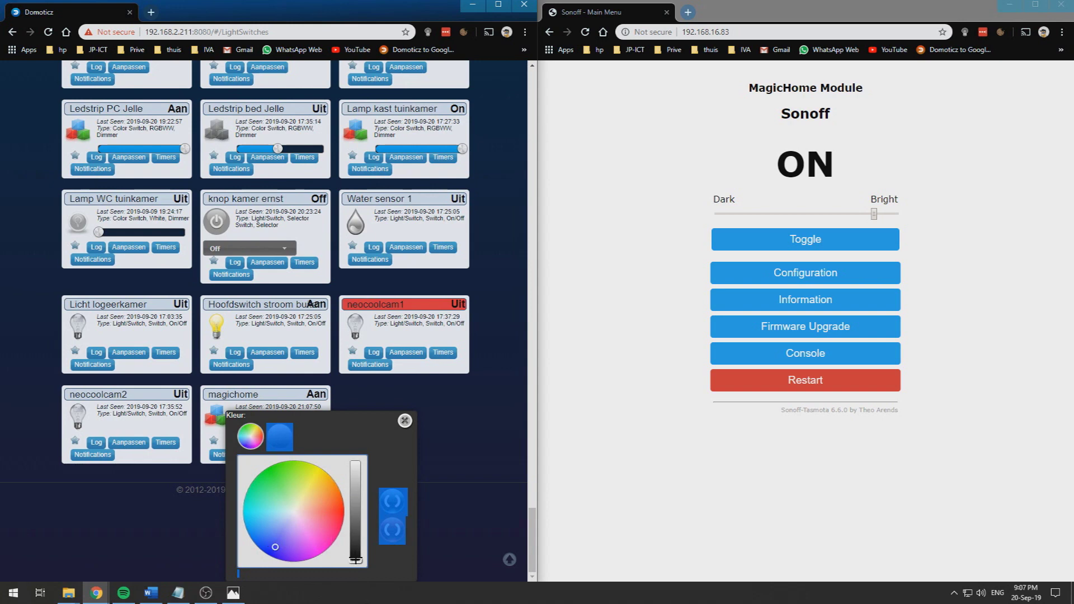
pyautogui.moveTo(355, 560); pyautogui.dragTo(356, 481)
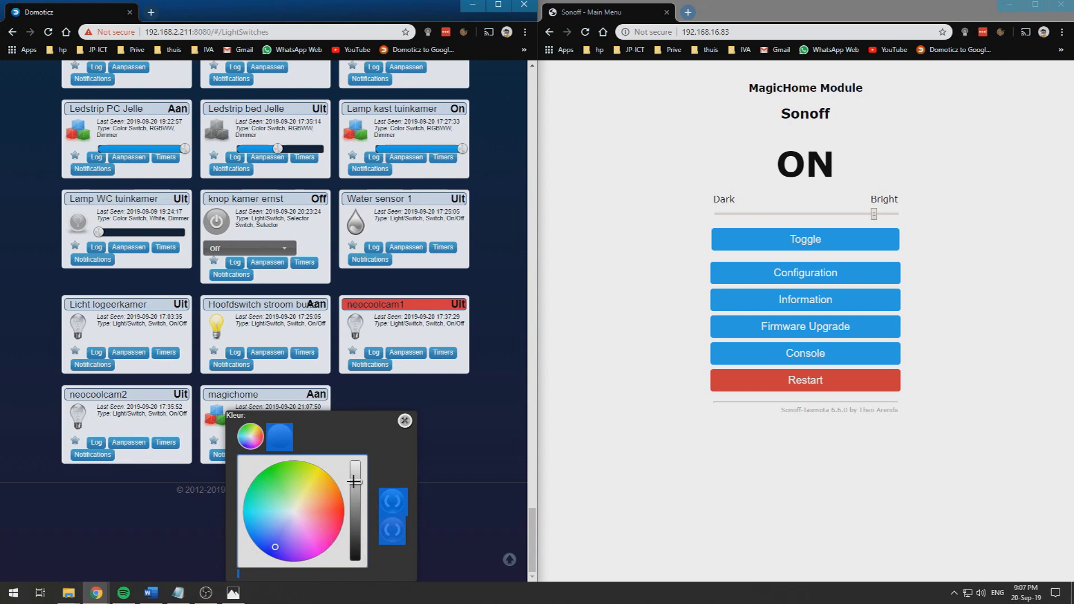
pyautogui.click(404, 421)
pyautogui.moveTo(236, 520); pyautogui.dragTo(306, 522)
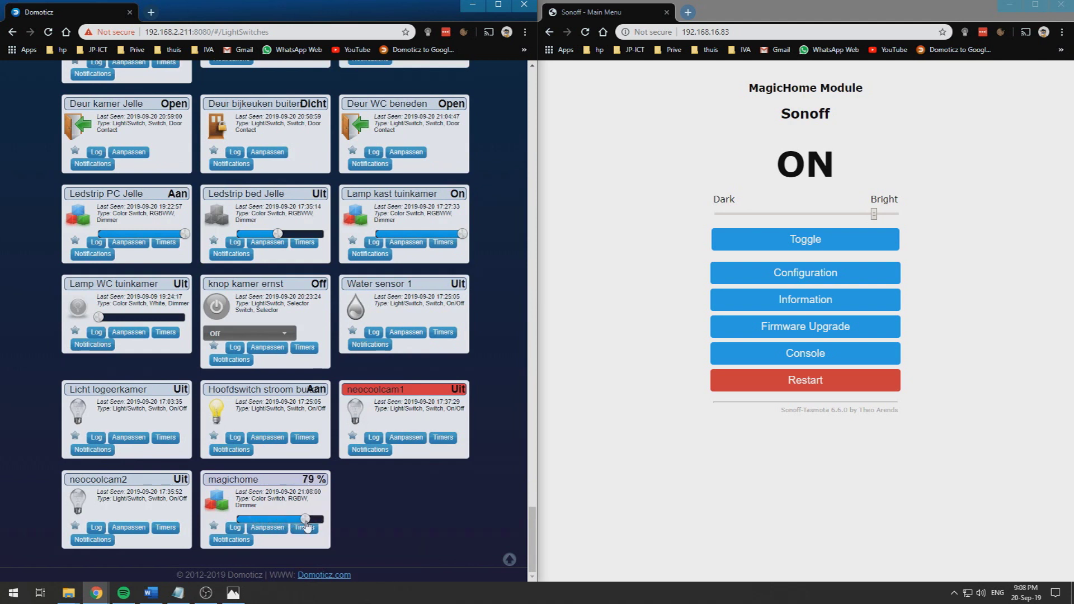
pyautogui.click(220, 509)
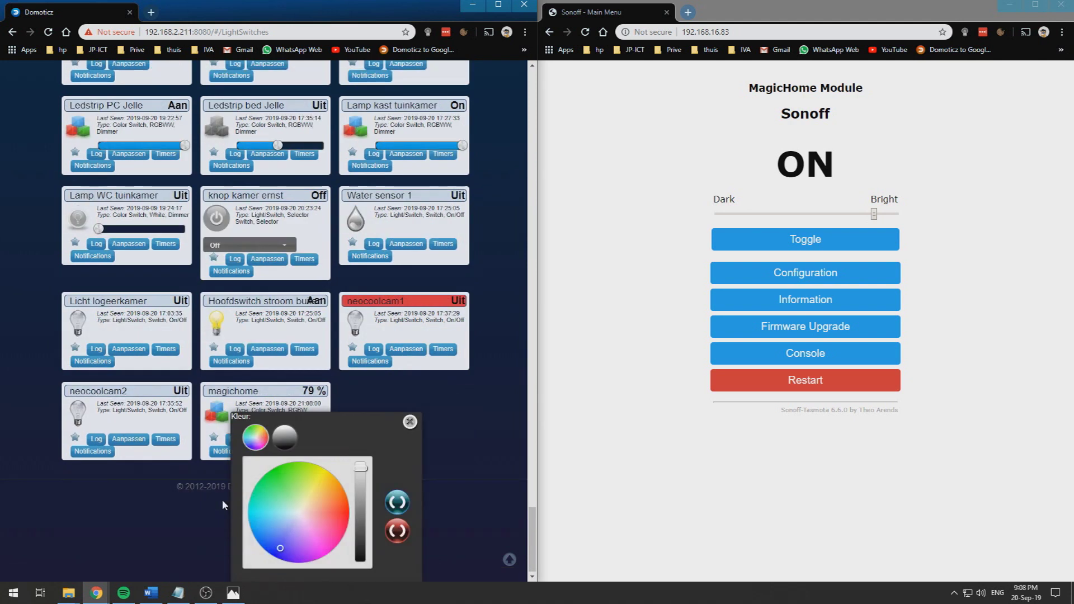
pyautogui.click(336, 510)
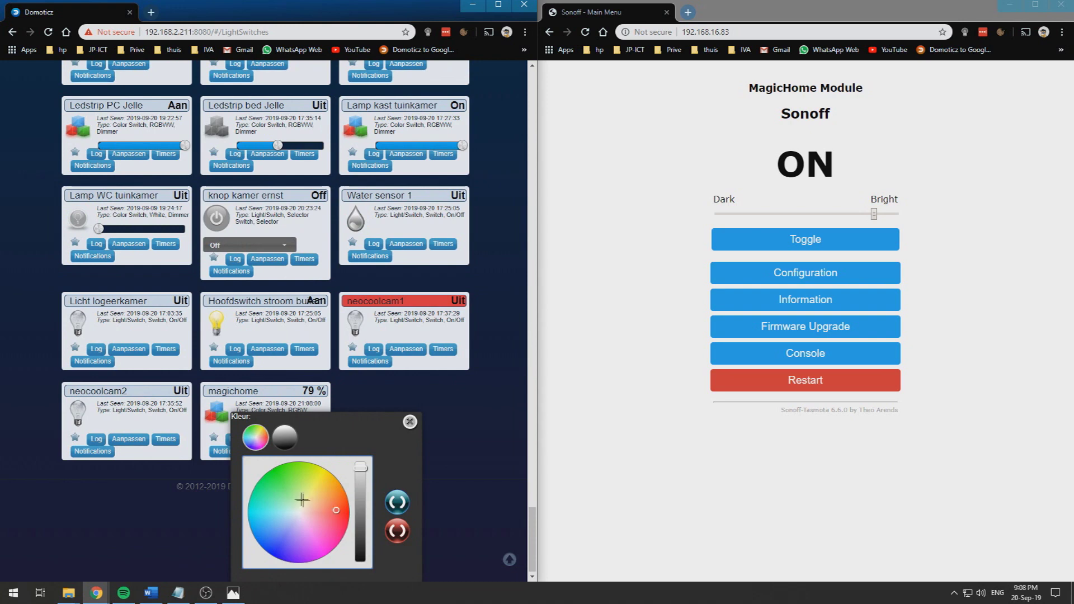
pyautogui.click(282, 532)
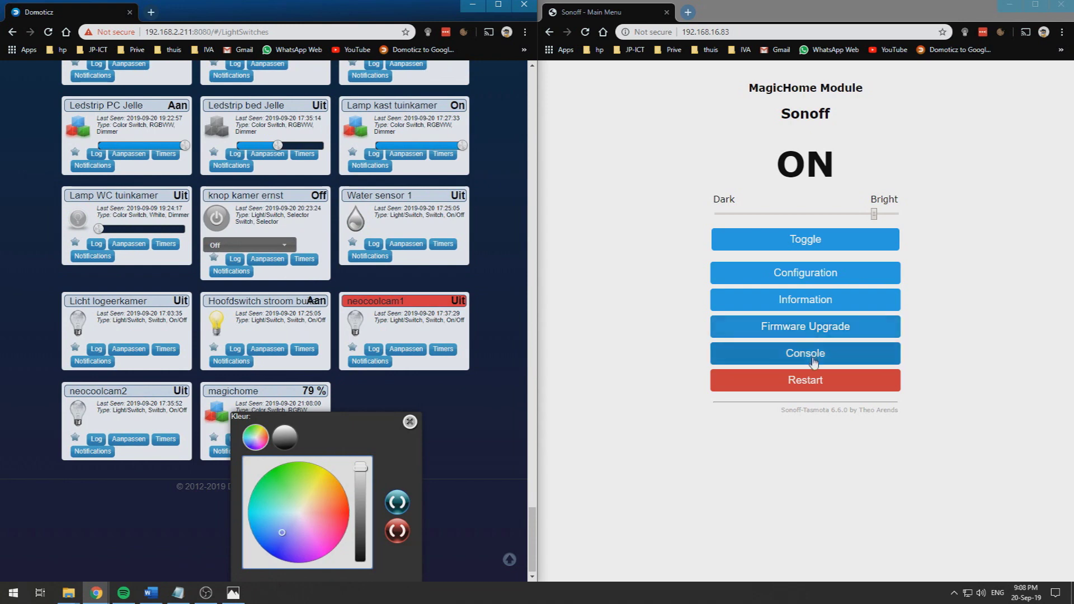
# Open the Tasmota Console and highlight colour values in the stat/sonoff/RESULT log entries.
pyautogui.click(813, 358)
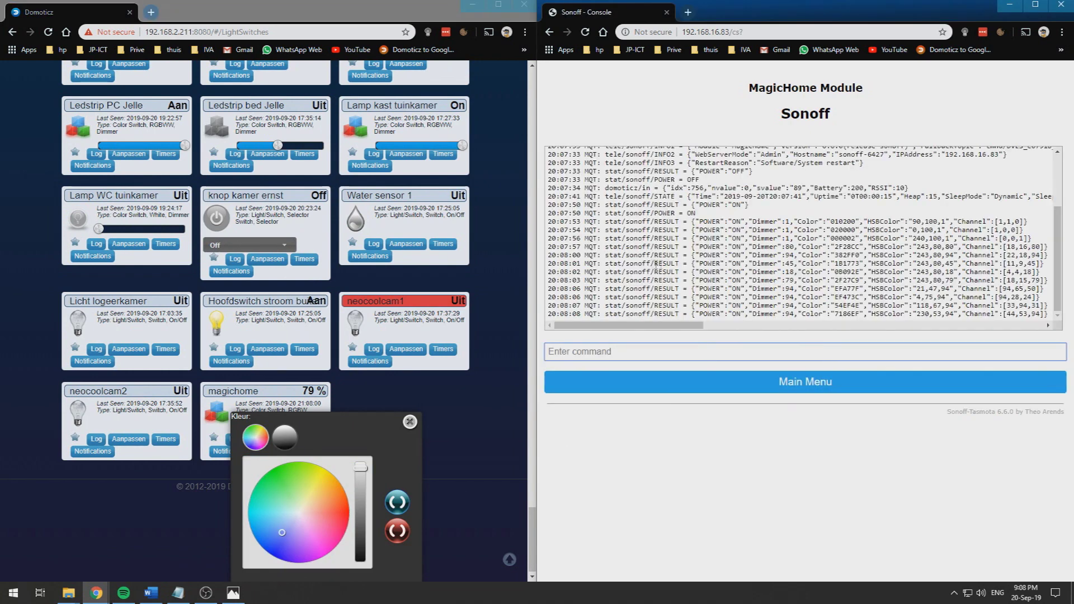
pyautogui.moveTo(890, 317); pyautogui.dragTo(847, 297)
pyautogui.click(974, 307)
pyautogui.click(852, 297)
pyautogui.moveTo(770, 305); pyautogui.dragTo(796, 305)
pyautogui.click(984, 305)
pyautogui.click(796, 306)
# Pick two new magichome colours in Domoticz and watch the results appear in the console log.
pyautogui.click(655, 351)
pyautogui.click(288, 478)
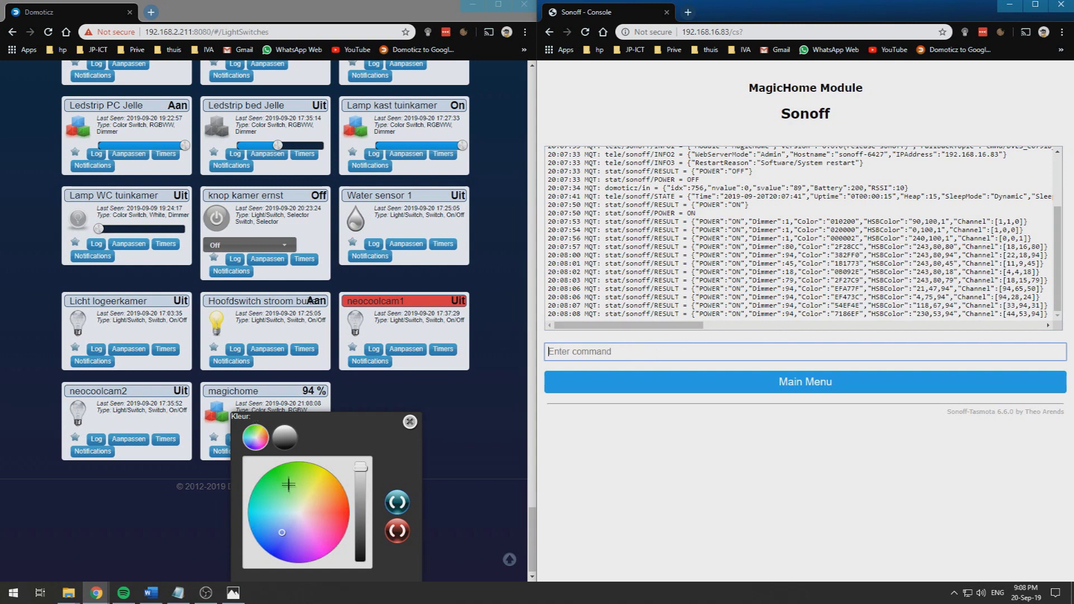
pyautogui.click(333, 511)
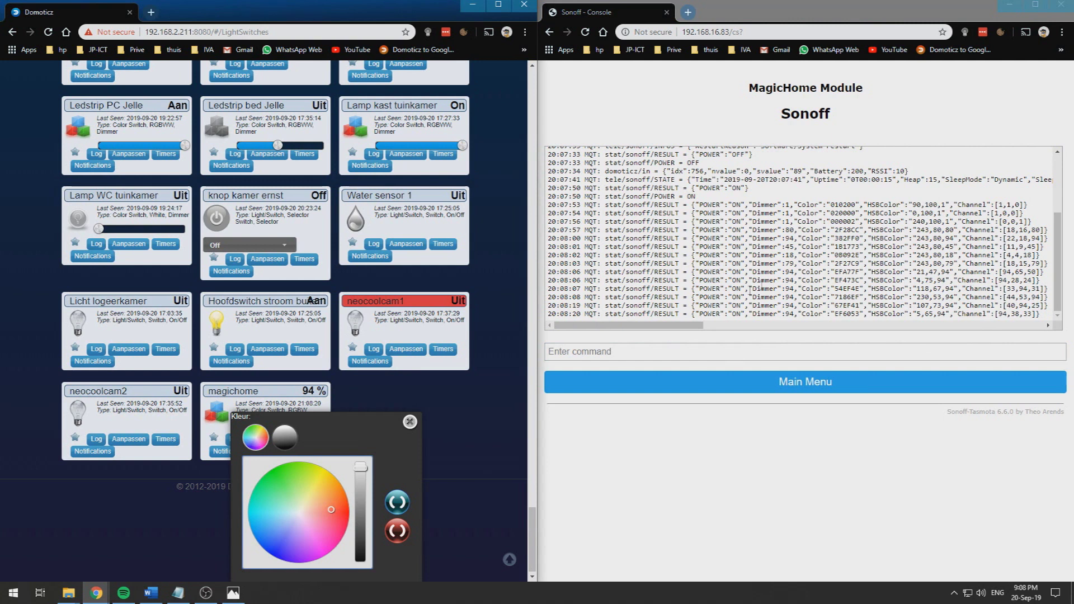